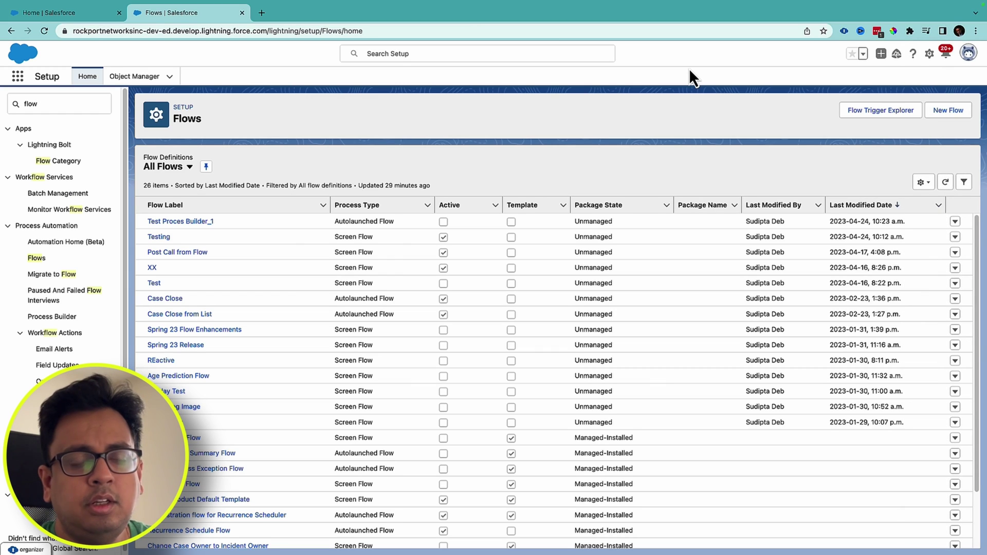
Step: Start a new flow from the Flows list in Salesforce Setup
{"action": "left_click", "coordinate": [947, 114]}
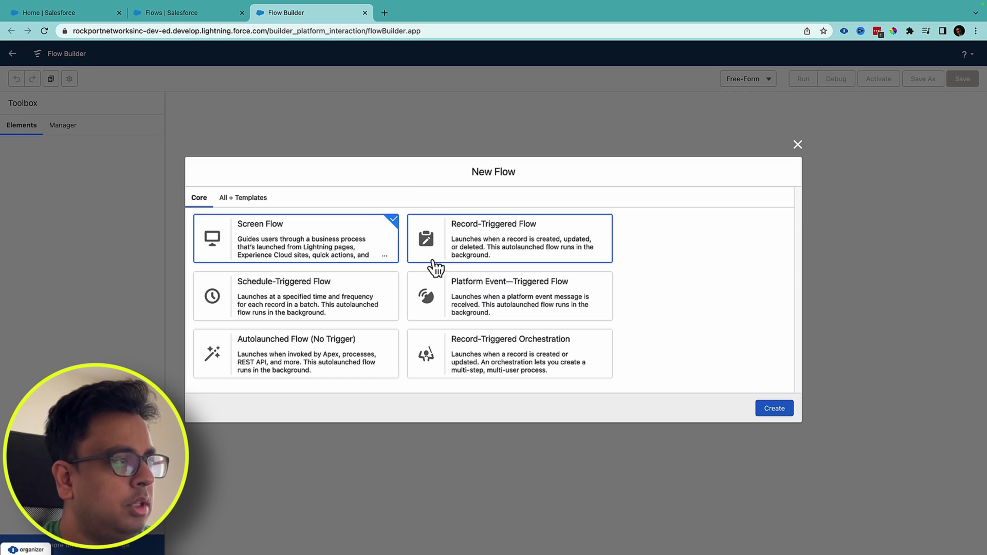
Step: Create a Screen Flow and insert a Get Records element after Start
{"action": "left_click", "coordinate": [788, 408]}
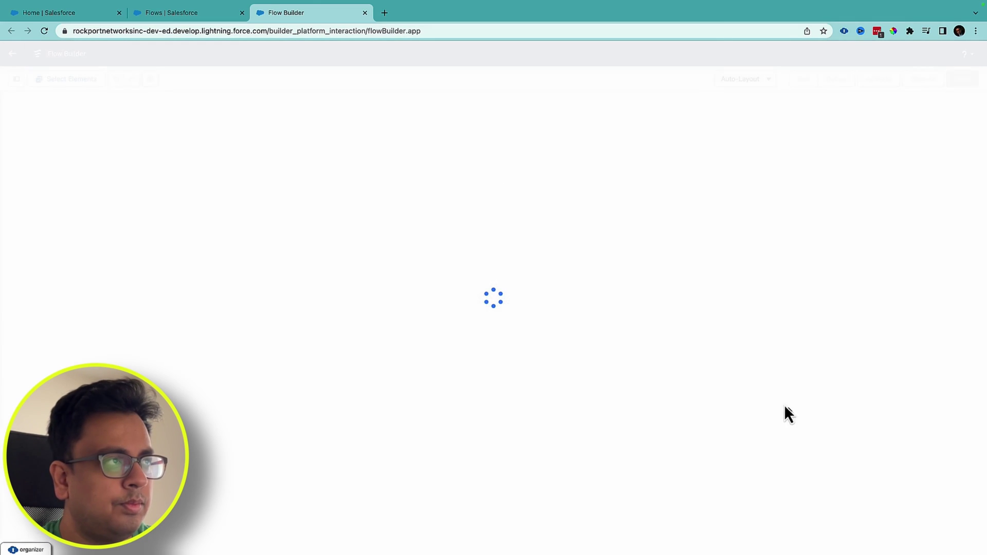
{"action": "left_click", "coordinate": [493, 175]}
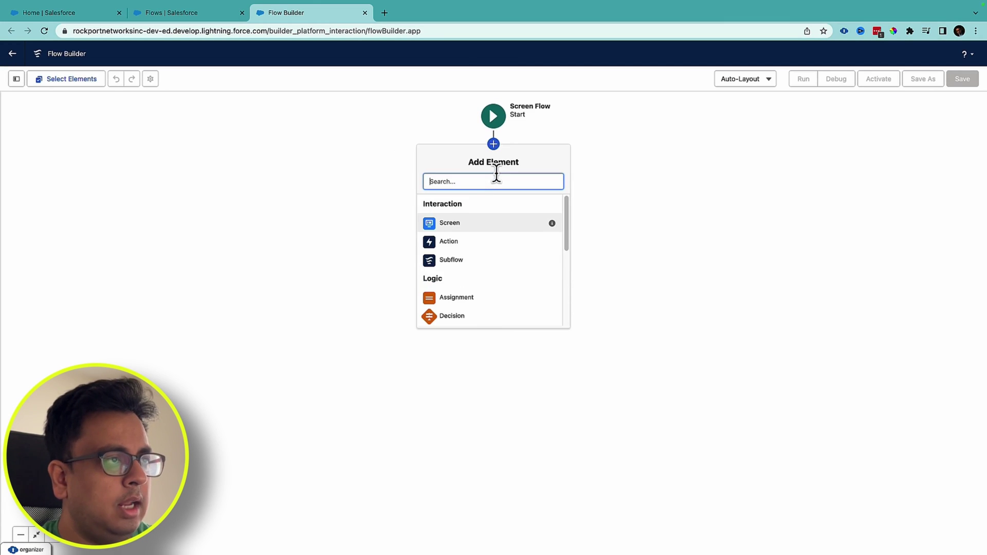
{"action": "left_click_drag", "start_coordinate": [567, 216], "coordinate": [567, 297]}
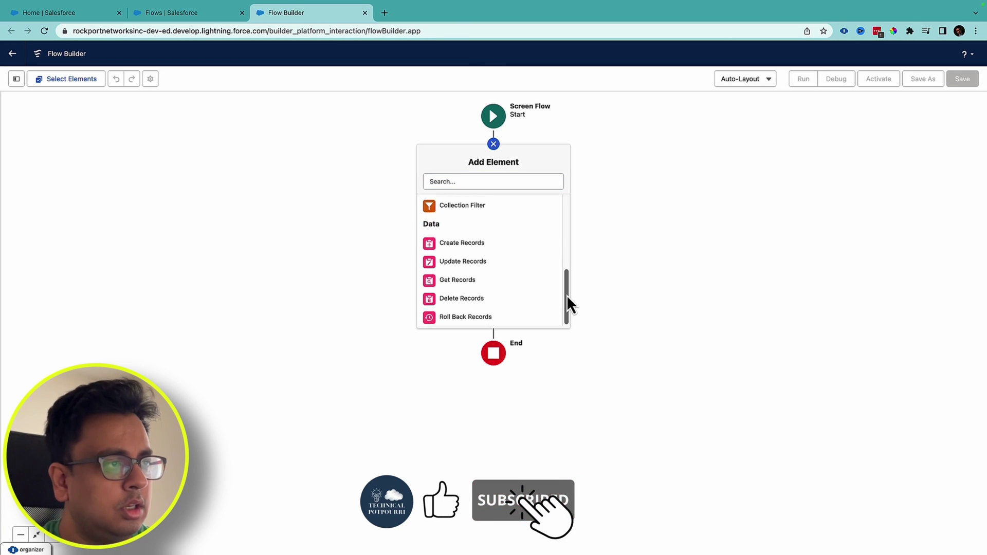
{"action": "left_click", "coordinate": [474, 280]}
Step: Configure Get Records 'Get All Contacts' to store all Contact records with no conditions
{"action": "type", "text": "Get "}
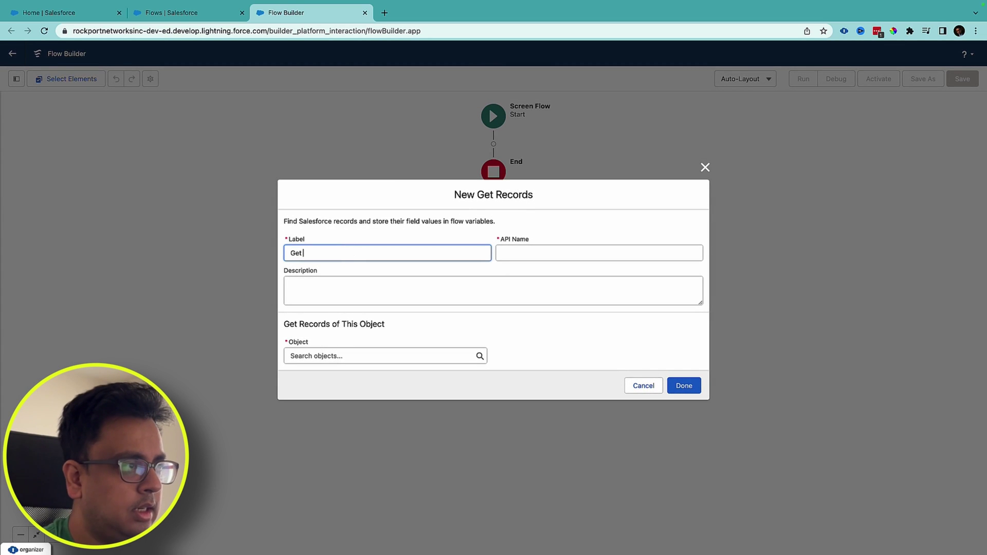
{"action": "type", "text": "All Contacts"}
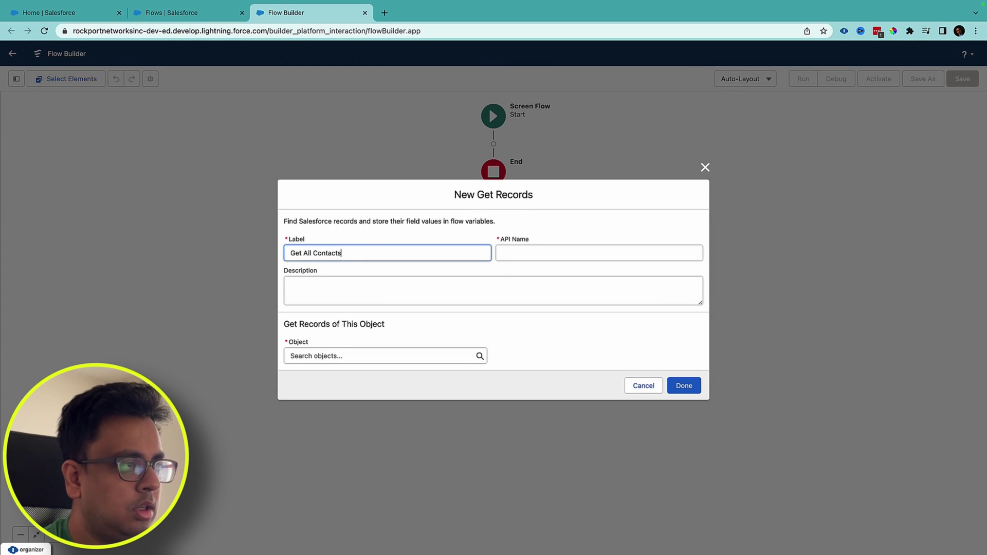
{"action": "key", "text": "Tab"}
{"action": "left_click", "coordinate": [342, 355]}
{"action": "type", "text": "Contct"}
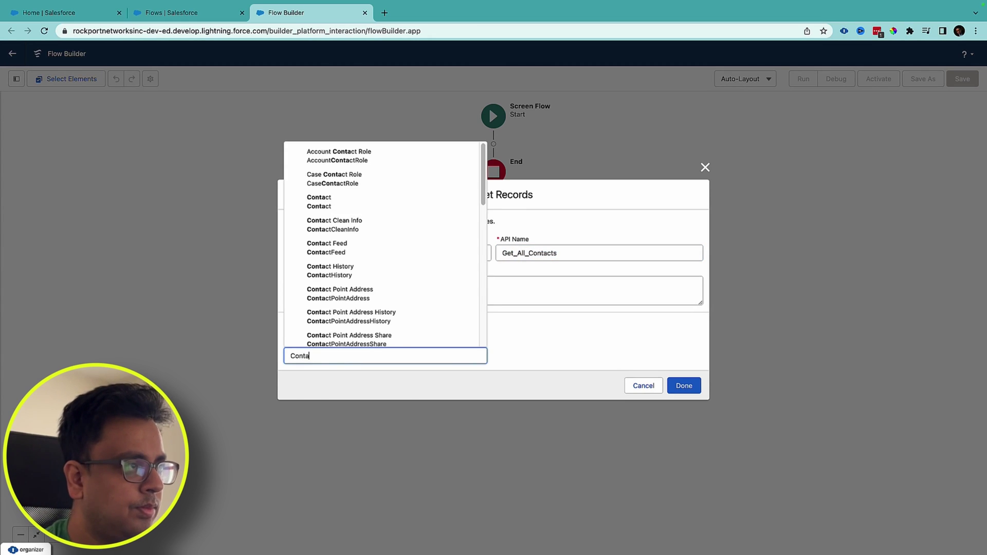
{"action": "left_click", "coordinate": [360, 204]}
{"action": "scroll", "coordinate": [362, 304], "scroll_direction": "down", "scroll_amount": 2}
{"action": "left_click", "coordinate": [310, 425]}
{"action": "left_click", "coordinate": [352, 245]}
{"action": "left_click", "coordinate": [346, 263]}
{"action": "left_click", "coordinate": [690, 499]}
{"action": "left_click", "coordinate": [495, 201]}
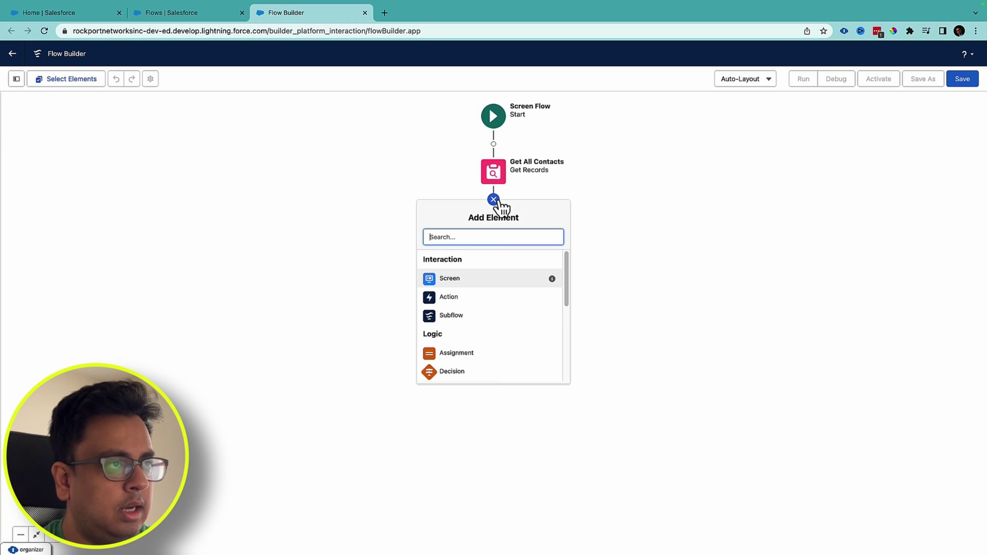
Step: Add a screen labelled Display and place a Data Table component on it
{"action": "left_click", "coordinate": [450, 280]}
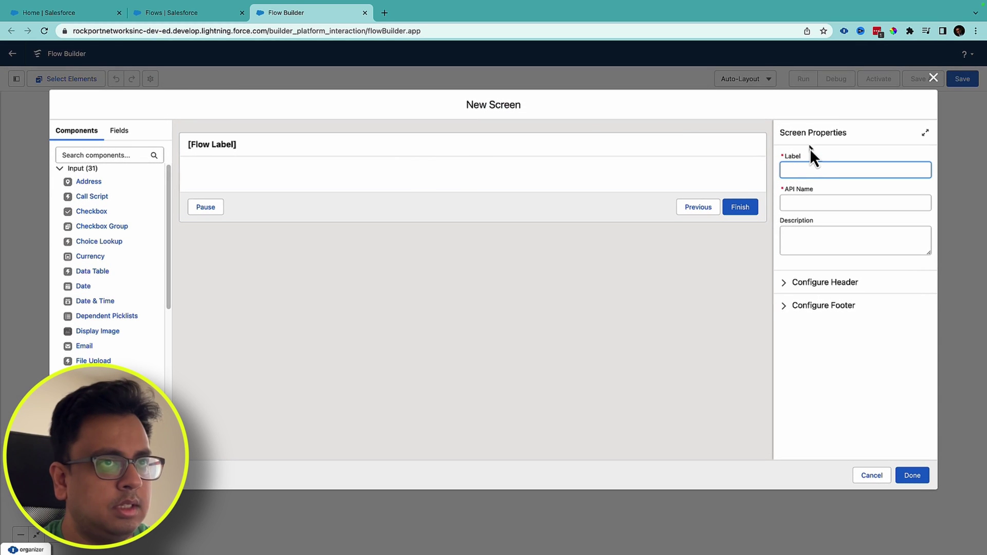
{"action": "type", "text": "Display"}
{"action": "key", "text": "Tab"}
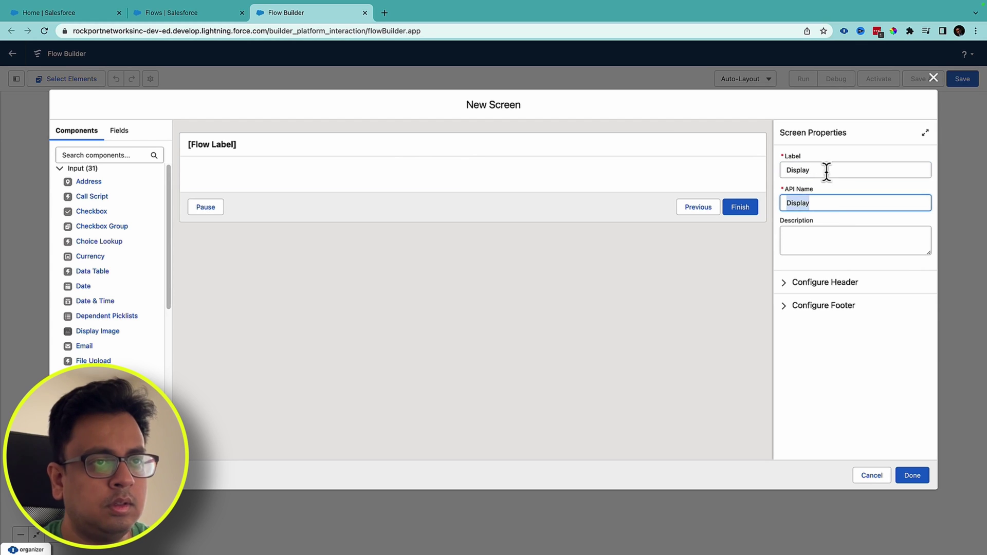
{"action": "left_click", "coordinate": [111, 155]}
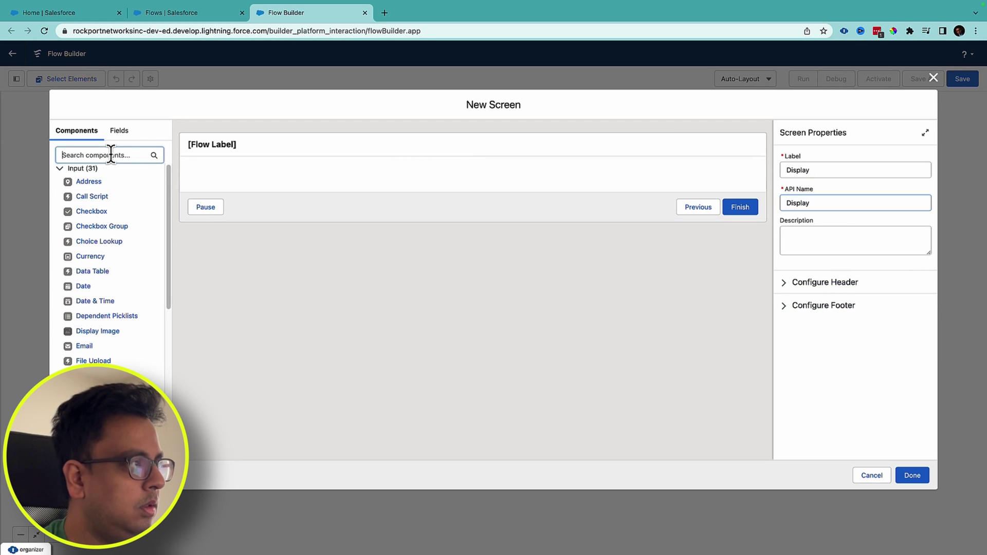
{"action": "type", "text": "data"}
{"action": "left_click_drag", "start_coordinate": [94, 182], "coordinate": [312, 175]}
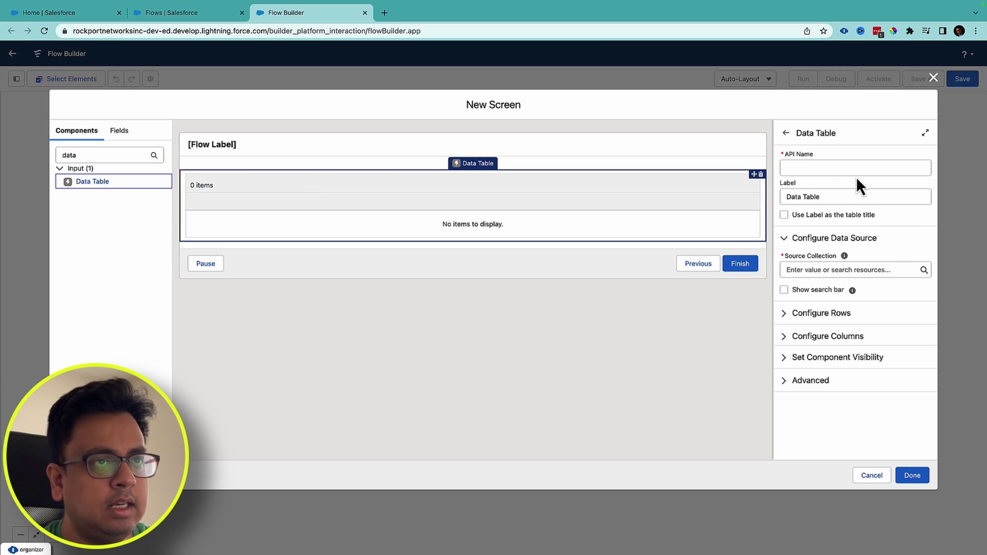
Step: Name the table AllContacts, source it from Get_All_Contacts, and enable its search bar
{"action": "left_click", "coordinate": [826, 167]}
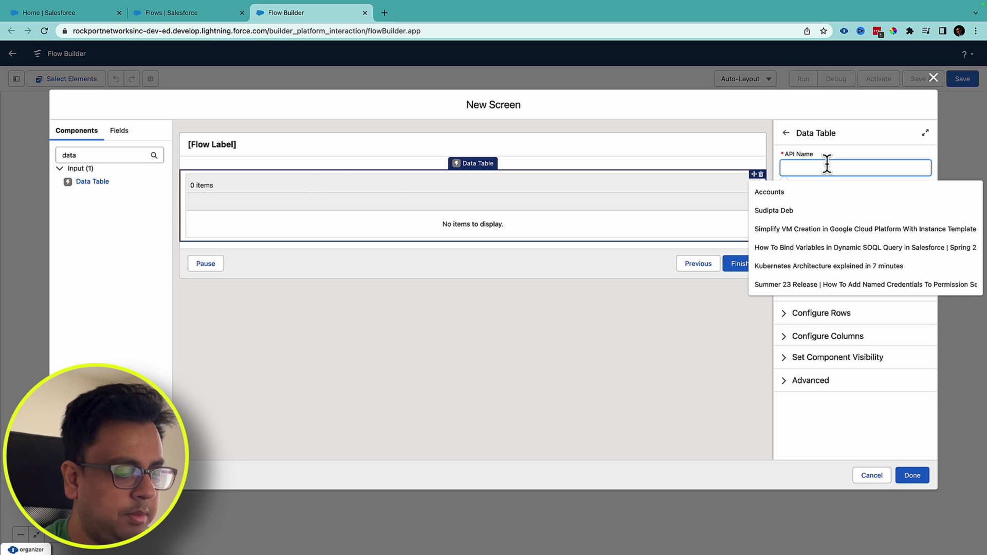
{"action": "type", "text": "AllCont"}
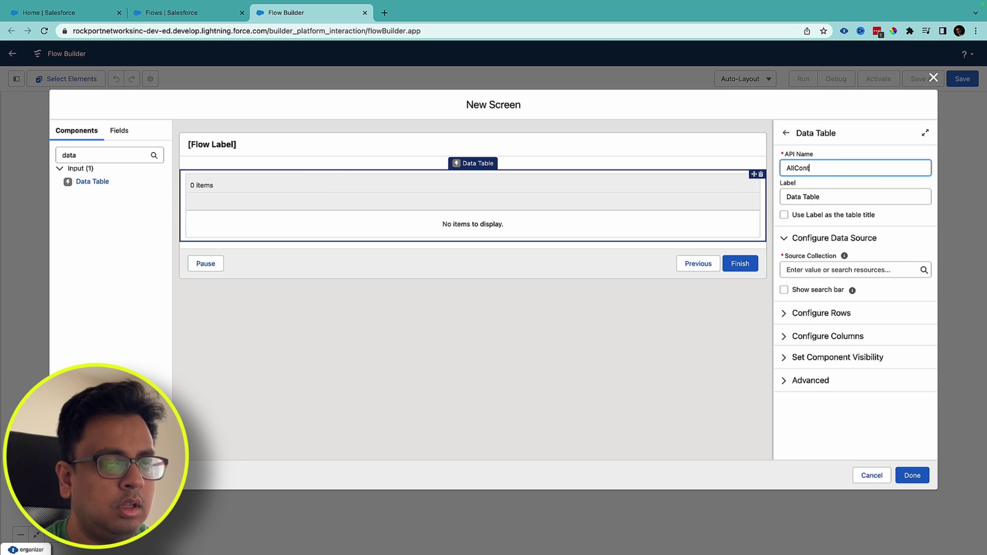
{"action": "type", "text": "acts"}
{"action": "key", "text": "Tab"}
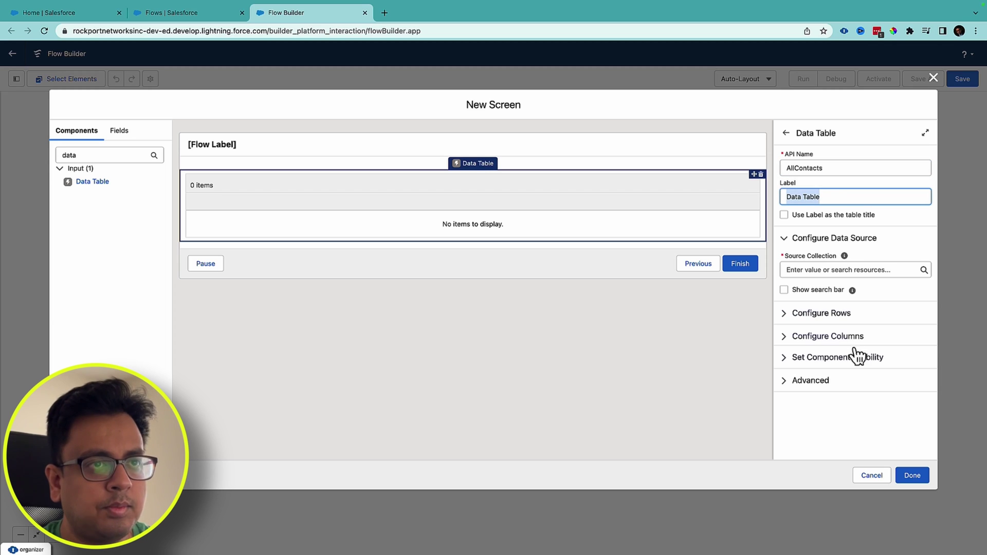
{"action": "left_click", "coordinate": [819, 267]}
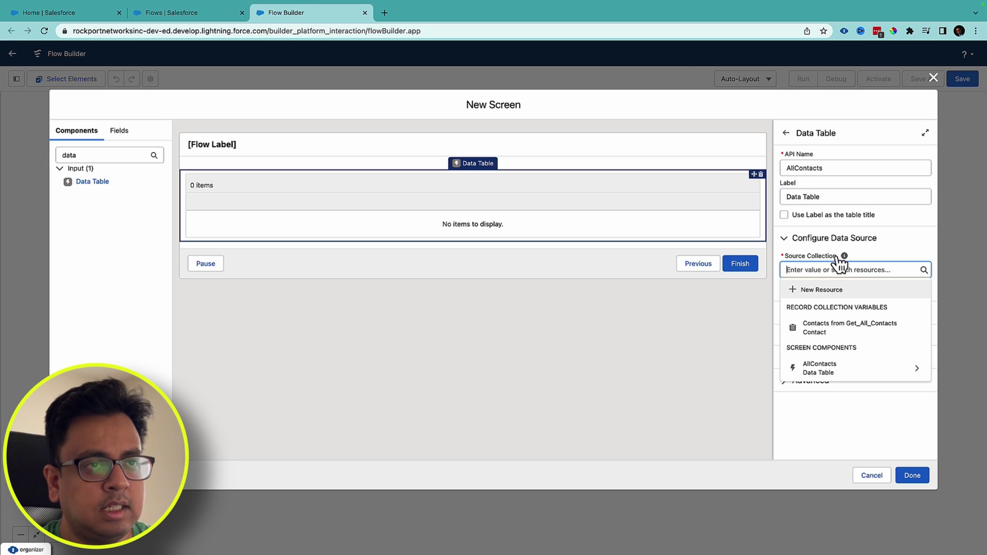
{"action": "left_click", "coordinate": [835, 329]}
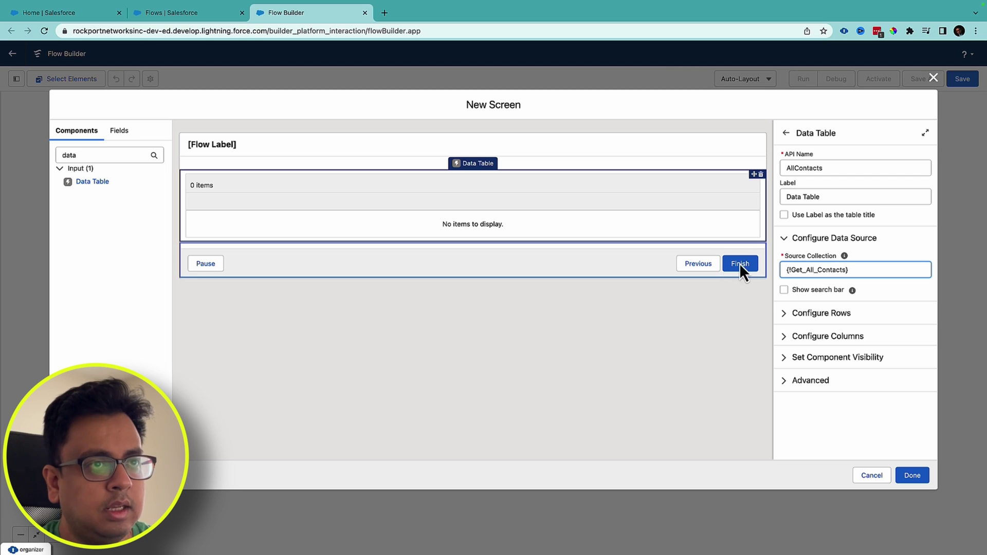
{"action": "left_click", "coordinate": [784, 293]}
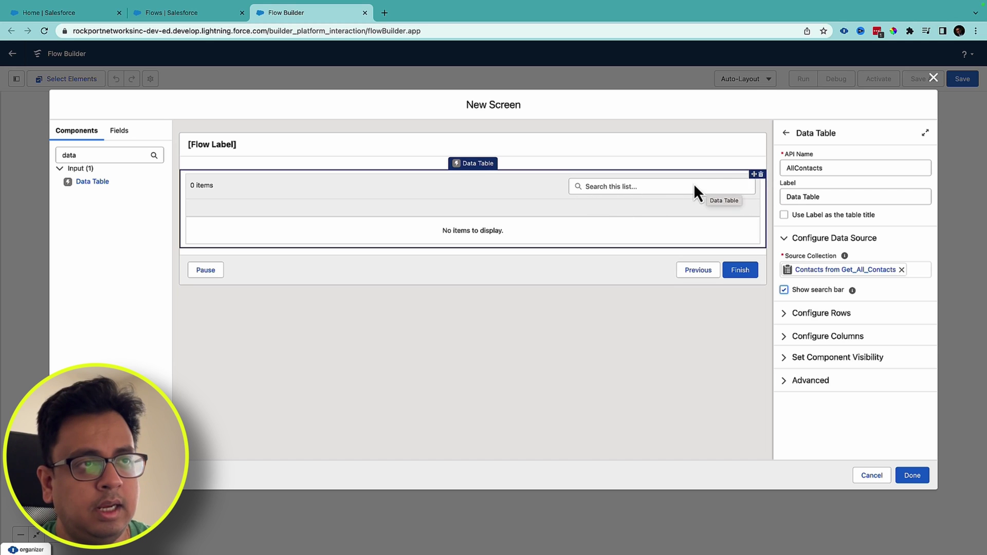
{"action": "left_click", "coordinate": [784, 314]}
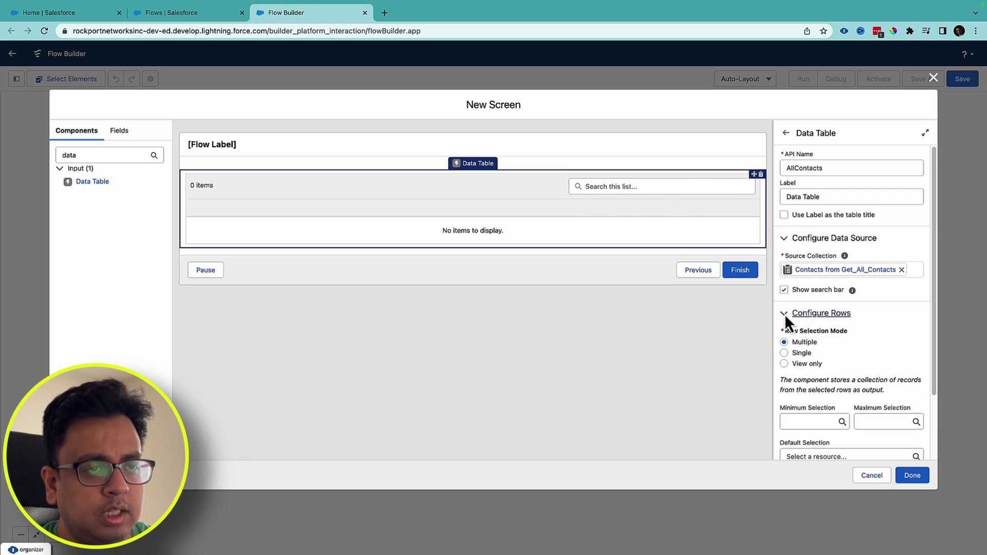
{"action": "scroll", "coordinate": [785, 314], "scroll_direction": "down", "scroll_amount": 1}
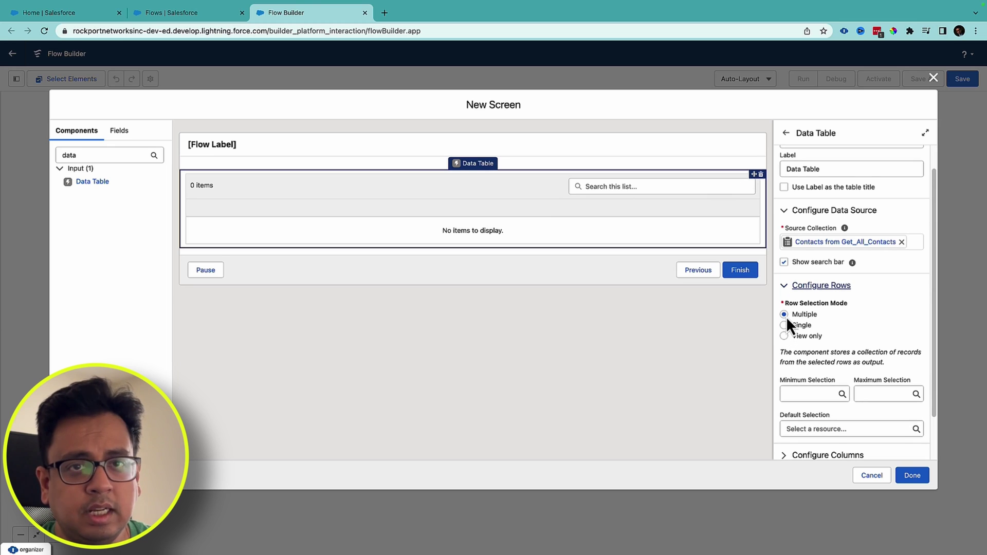
{"action": "left_click", "coordinate": [785, 288]}
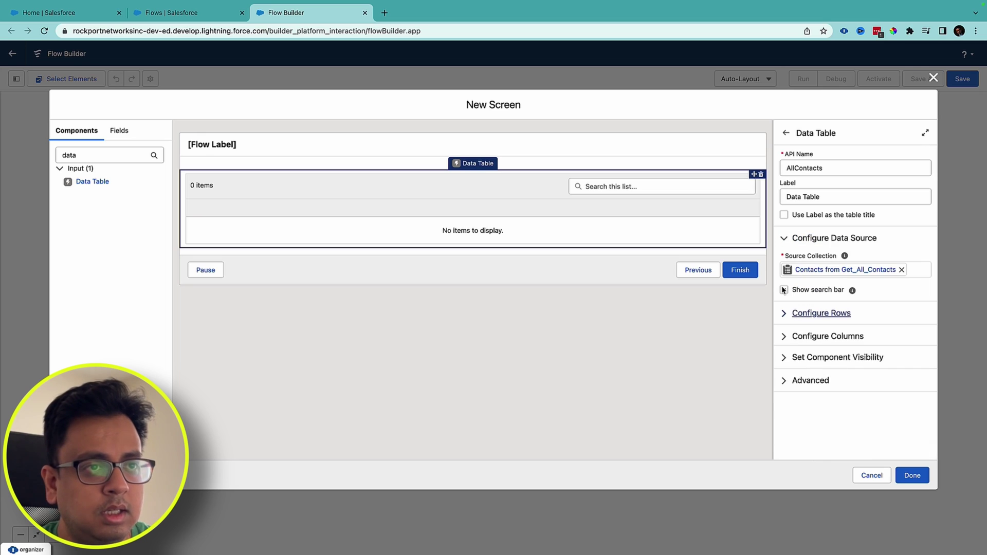
Step: Add a Full Name column using the Contact Name field
{"action": "left_click", "coordinate": [785, 340]}
{"action": "scroll", "coordinate": [843, 309], "scroll_direction": "down", "scroll_amount": 2}
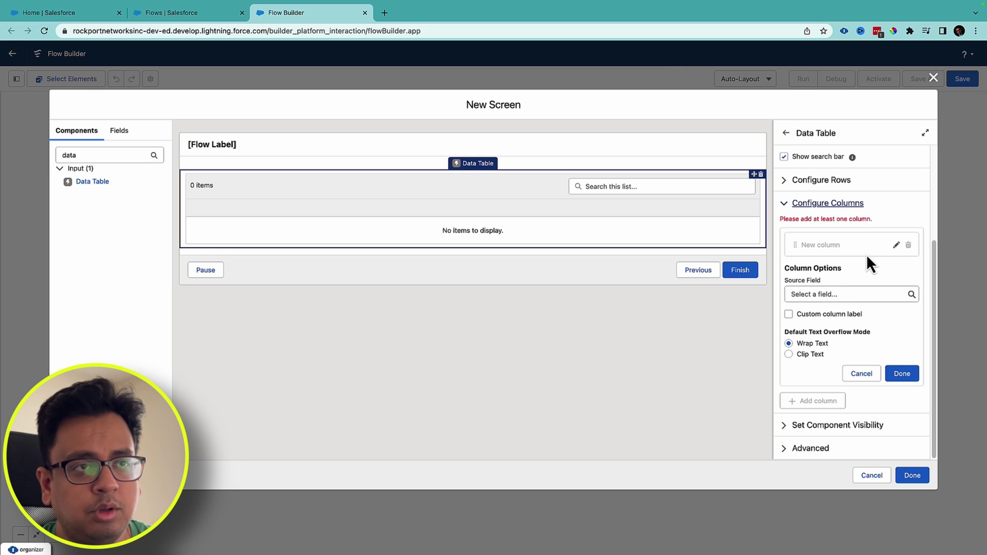
{"action": "left_click", "coordinate": [839, 293]}
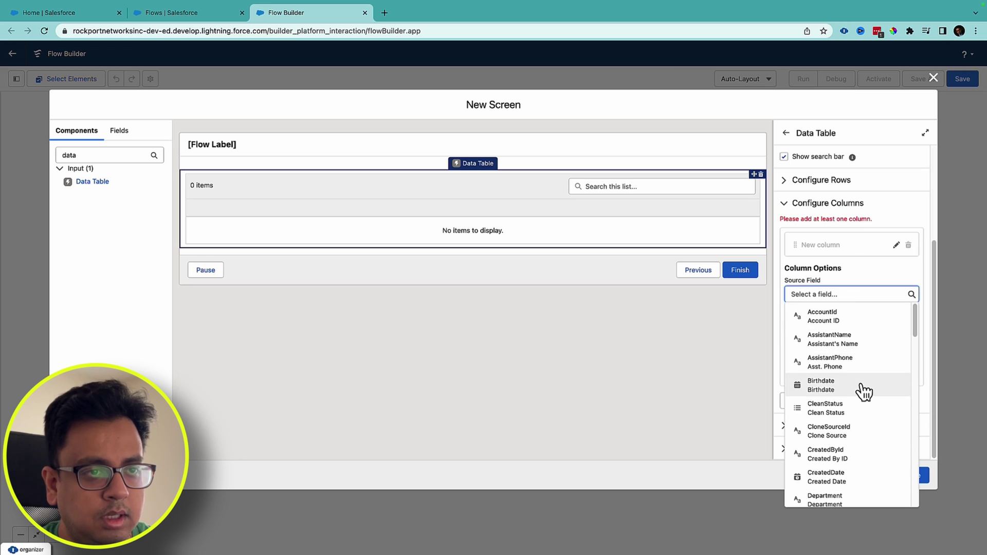
{"action": "scroll", "coordinate": [864, 392], "scroll_direction": "down", "scroll_amount": 6}
{"action": "type", "text": "name"}
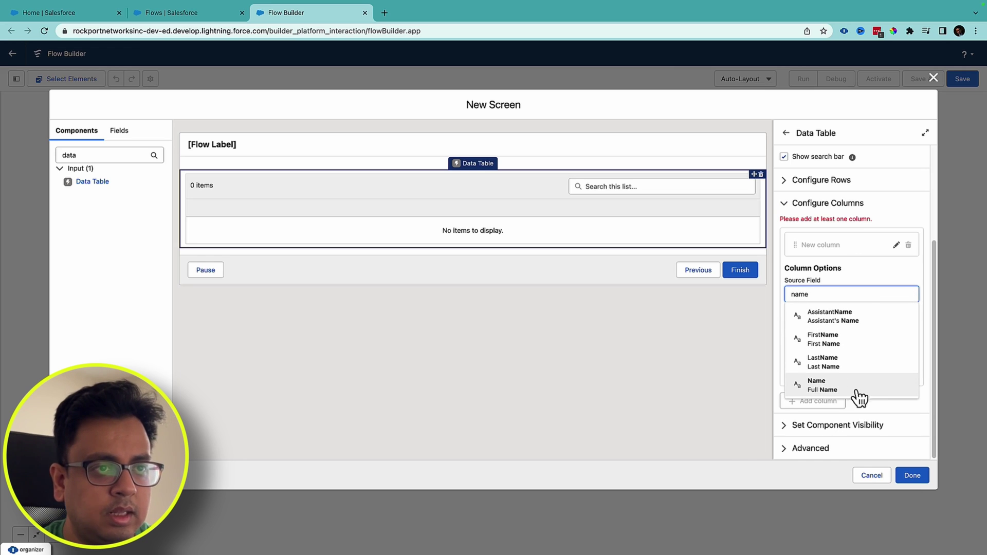
{"action": "left_click", "coordinate": [835, 386]}
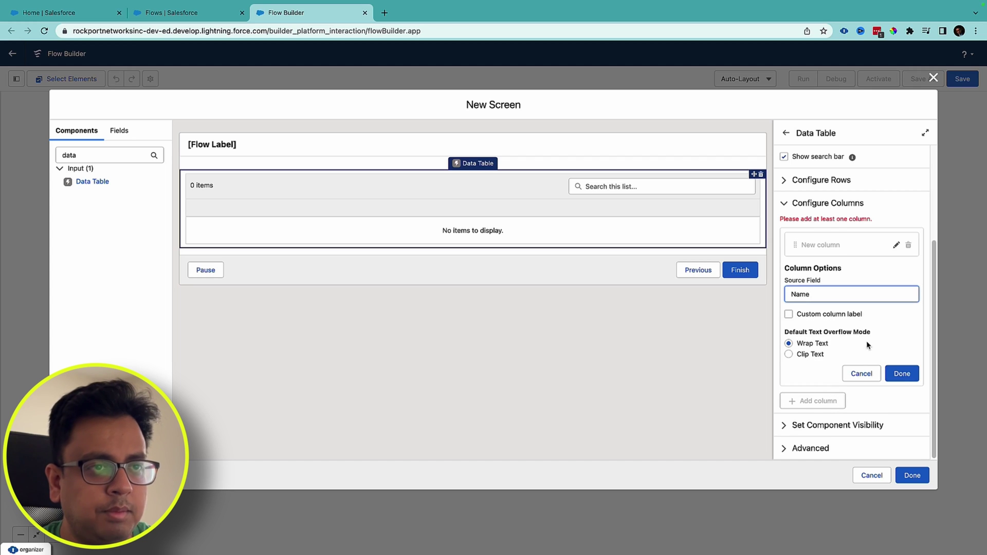
{"action": "left_click", "coordinate": [901, 372]}
Step: Add a second column for Email and finish the Display screen
{"action": "left_click", "coordinate": [812, 388]}
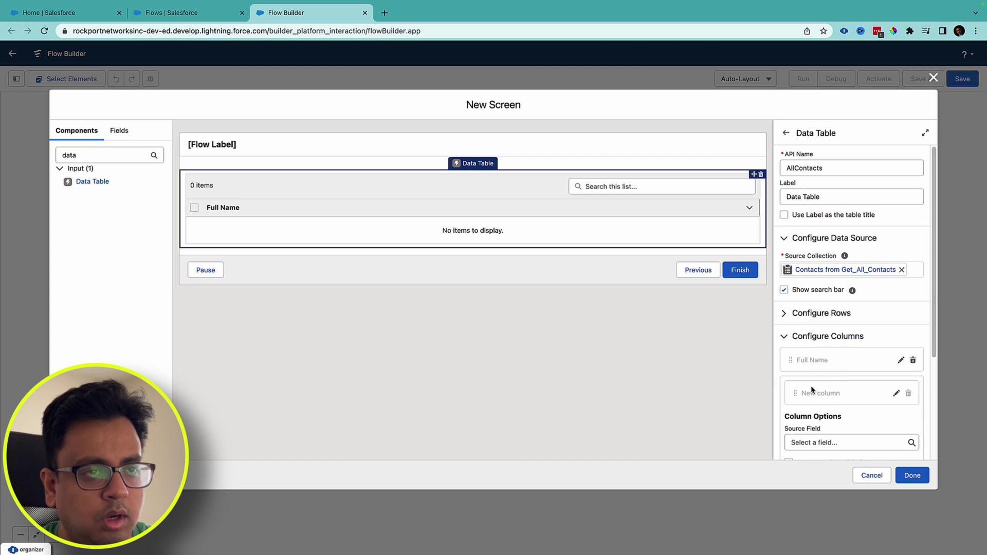
{"action": "scroll", "coordinate": [822, 411], "scroll_direction": "down", "scroll_amount": 3}
{"action": "left_click", "coordinate": [826, 291]}
{"action": "type", "text": "e"}
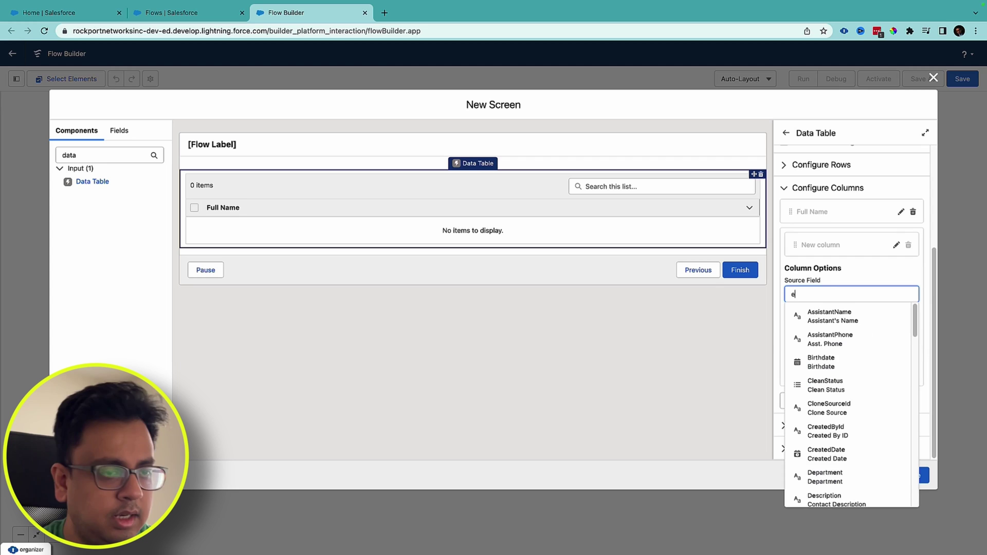
{"action": "type", "text": "mai"}
{"action": "left_click", "coordinate": [840, 315]}
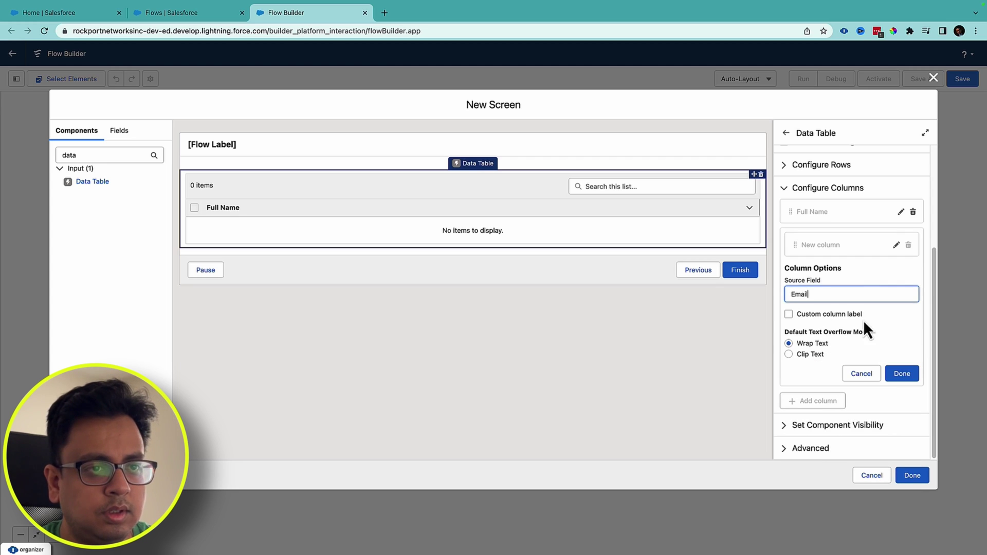
{"action": "left_click", "coordinate": [901, 373]}
{"action": "left_click", "coordinate": [911, 479]}
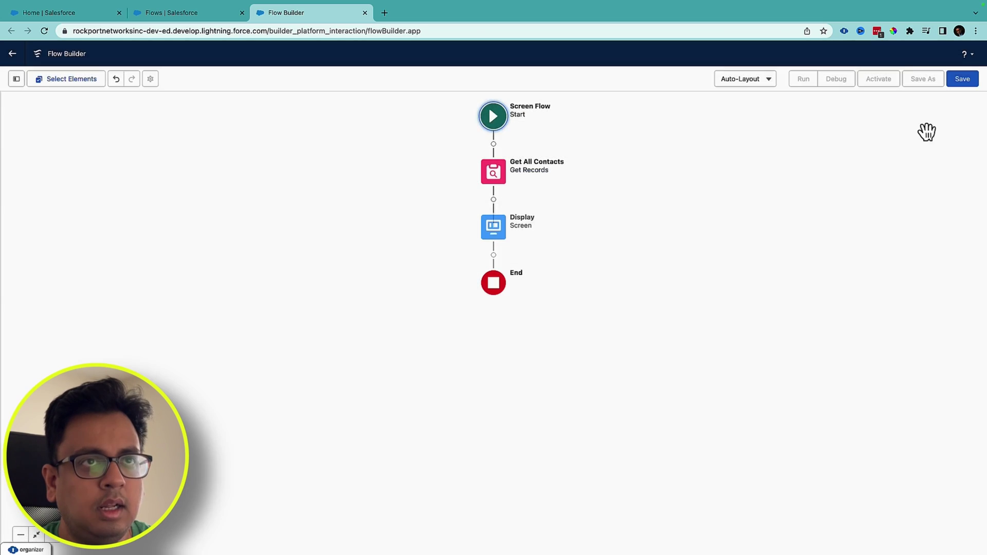
{"action": "left_click", "coordinate": [961, 81]}
Step: Save the flow with label and API name Summer23, then launch Debug
{"action": "left_click", "coordinate": [415, 260]}
{"action": "type", "text": "Summer23"}
{"action": "key", "text": "Tab"}
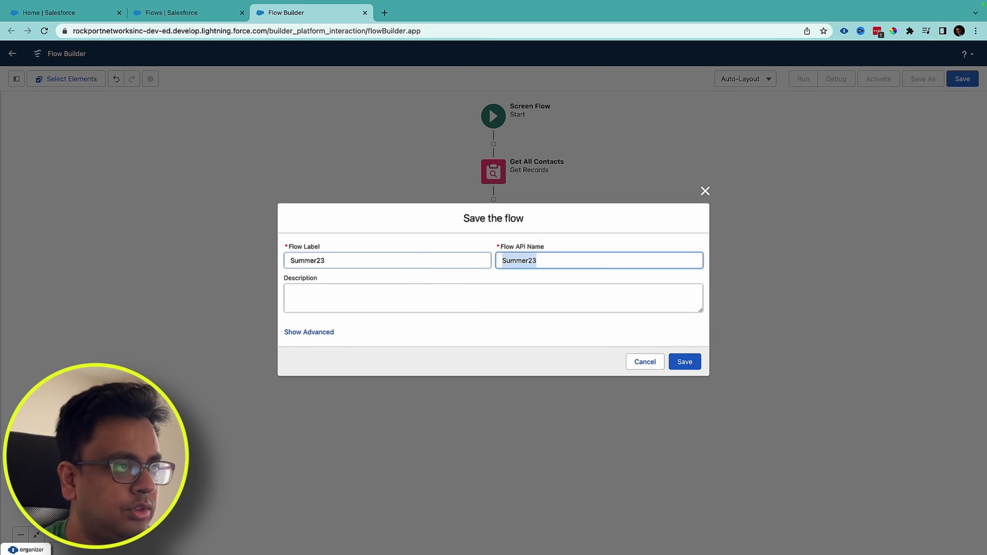
{"action": "left_click", "coordinate": [691, 362]}
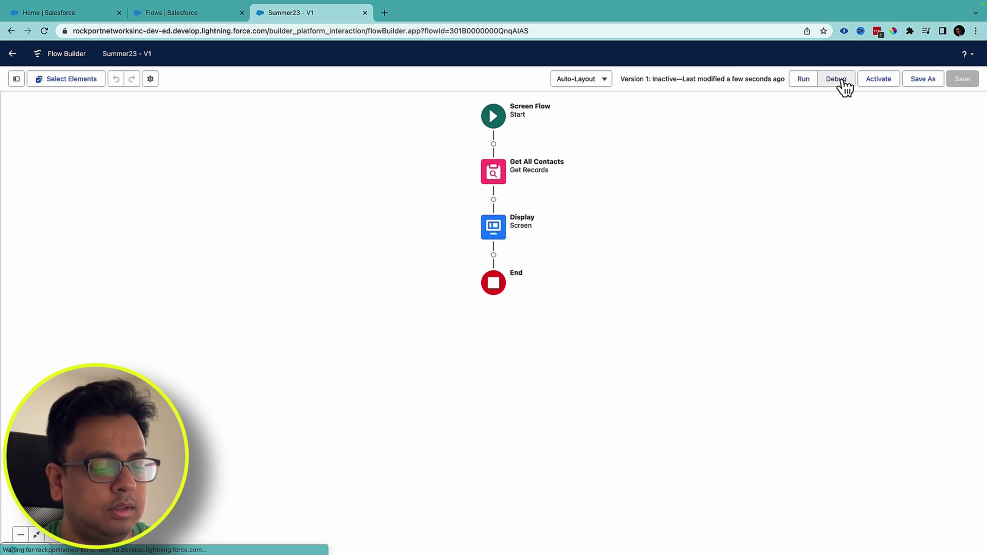
{"action": "left_click", "coordinate": [837, 79]}
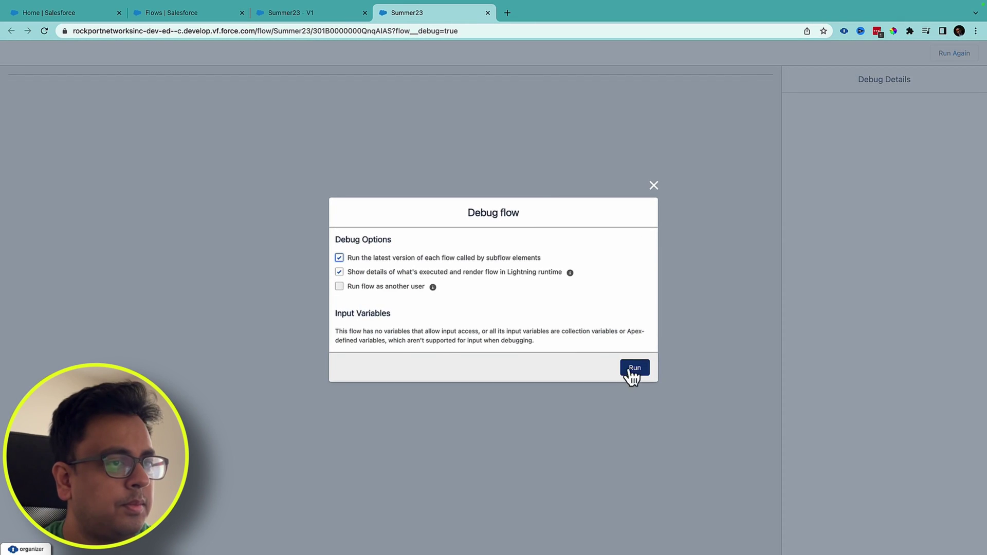
Step: Run the debug, search the contacts list for John, then clear it to list all 20
{"action": "left_click", "coordinate": [634, 366]}
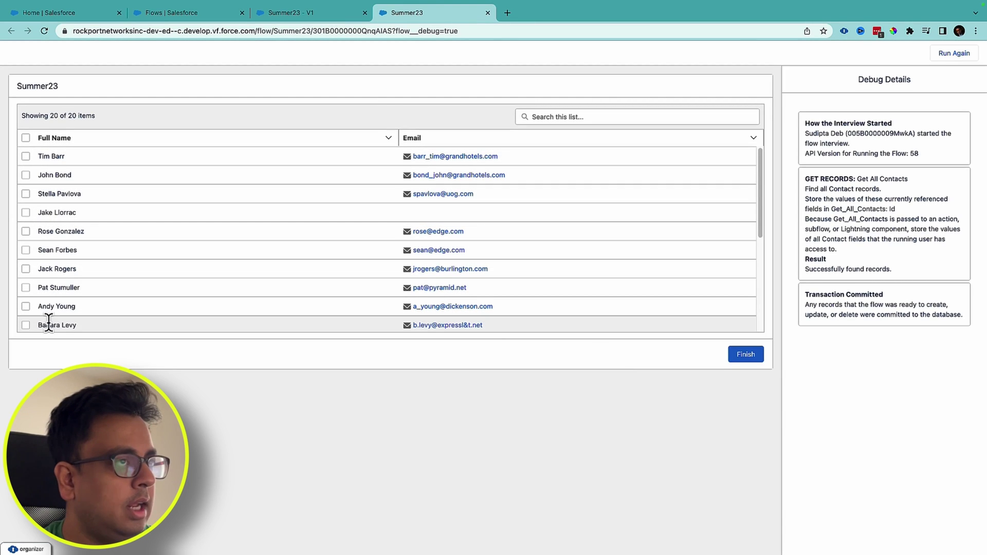
{"action": "left_click", "coordinate": [643, 116]}
{"action": "type", "text": "John"}
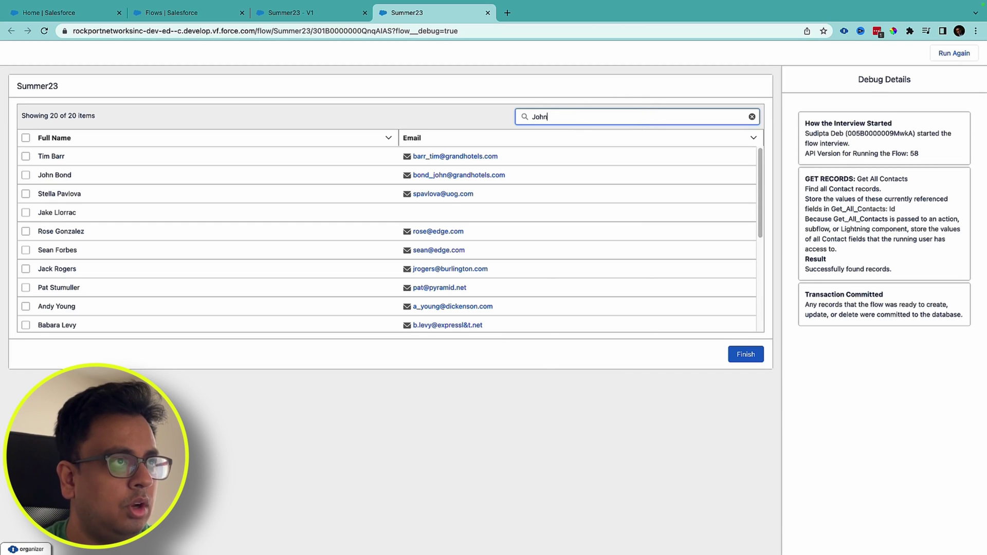
{"action": "key", "text": "Return"}
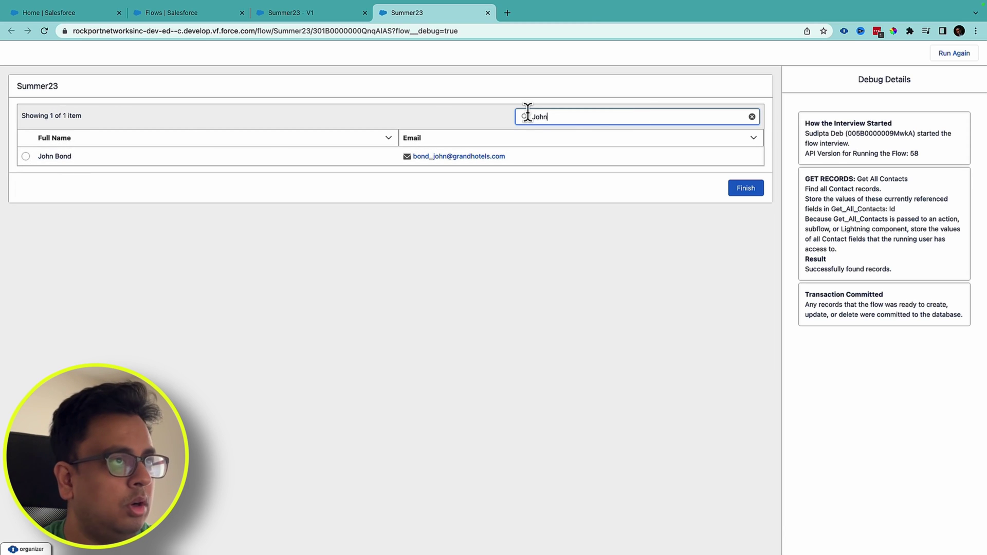
{"action": "left_click", "coordinate": [752, 117]}
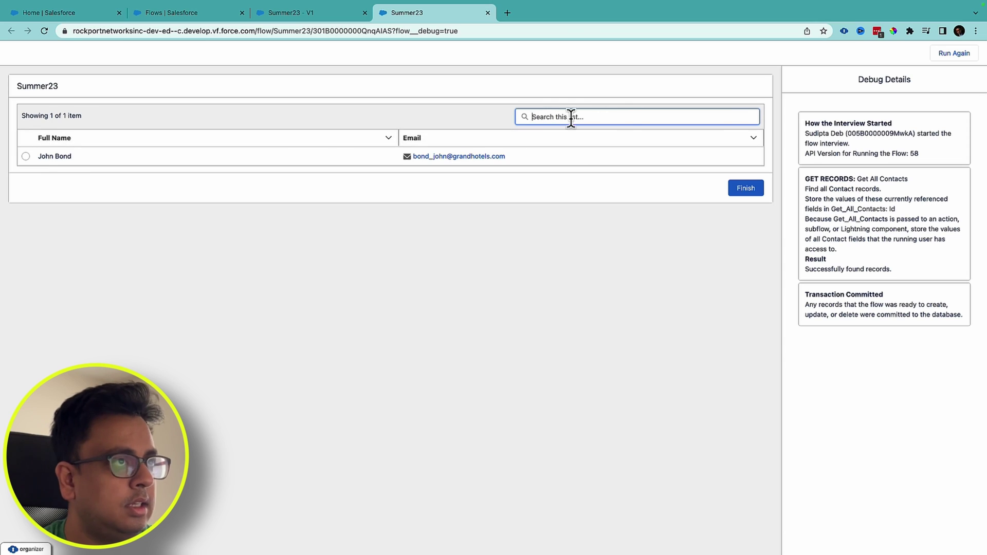
{"action": "key", "text": "Return"}
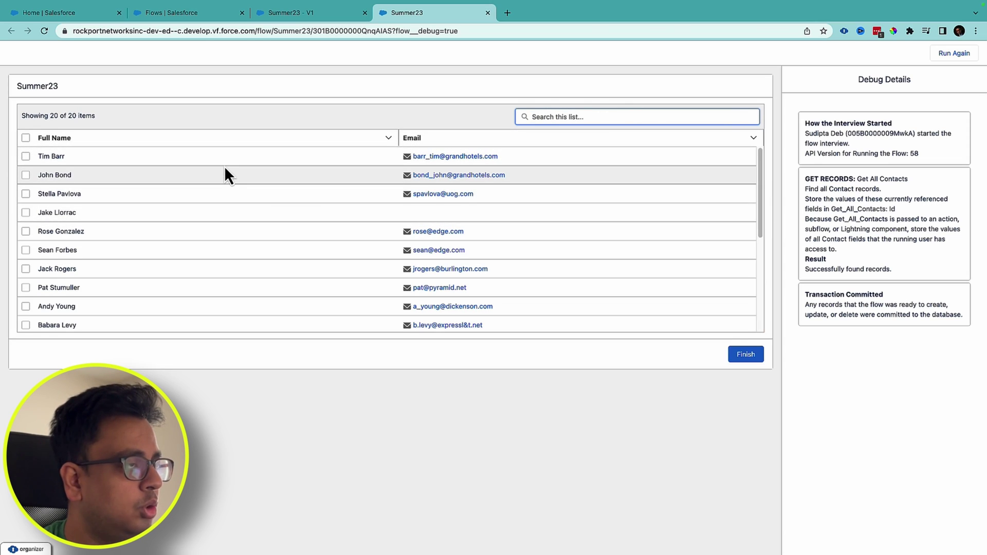
{"action": "scroll", "coordinate": [225, 167], "scroll_direction": "down", "scroll_amount": 5}
{"action": "scroll", "coordinate": [228, 178], "scroll_direction": "up", "scroll_amount": 5}
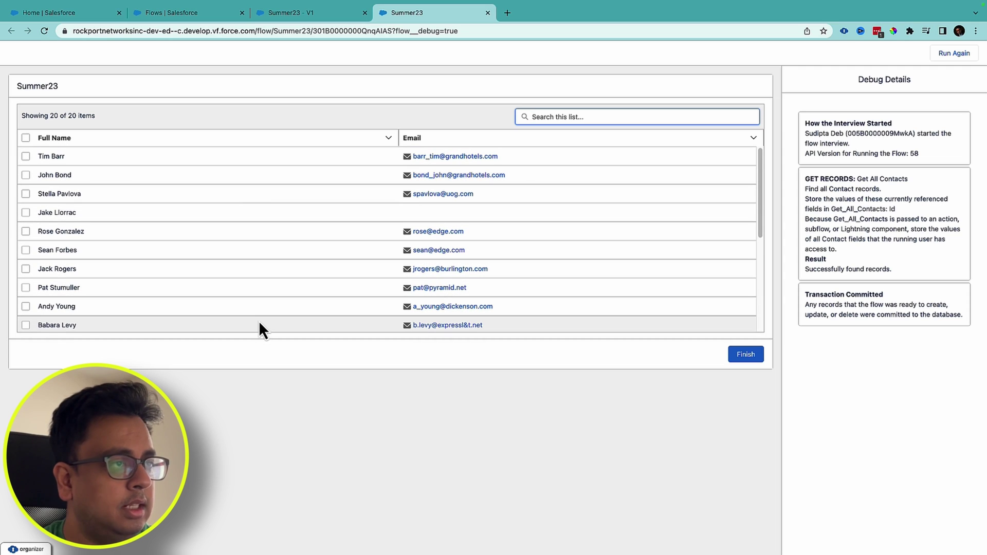
{"action": "scroll", "coordinate": [259, 323], "scroll_direction": "down", "scroll_amount": 5}
{"action": "scroll", "coordinate": [259, 323], "scroll_direction": "up", "scroll_amount": 5}
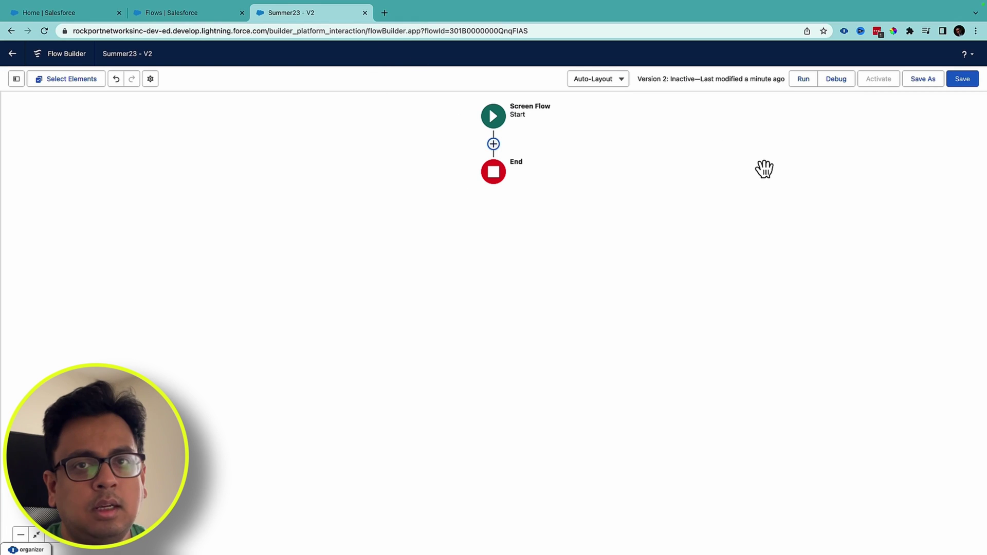
Step: Add a screen labelled Show after Start
{"action": "left_click", "coordinate": [493, 144]}
{"action": "left_click", "coordinate": [470, 224]}
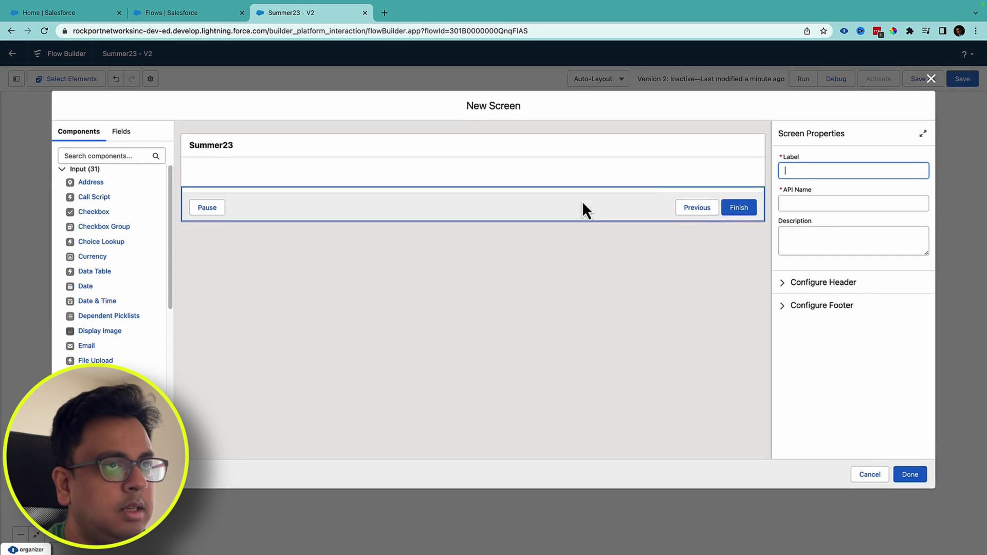
{"action": "left_click", "coordinate": [829, 170]}
{"action": "type", "text": "Show"}
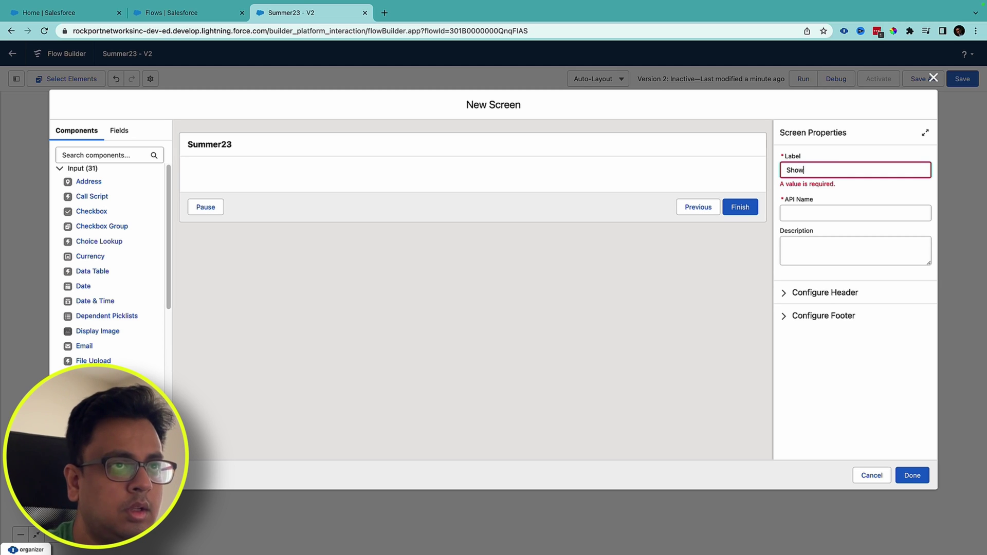
{"action": "key", "text": "Tab"}
Step: Place a Choice Lookup labelled Show All Contacts and begin a new choice resource
{"action": "left_click", "coordinate": [147, 154]}
{"action": "type", "text": "choi"}
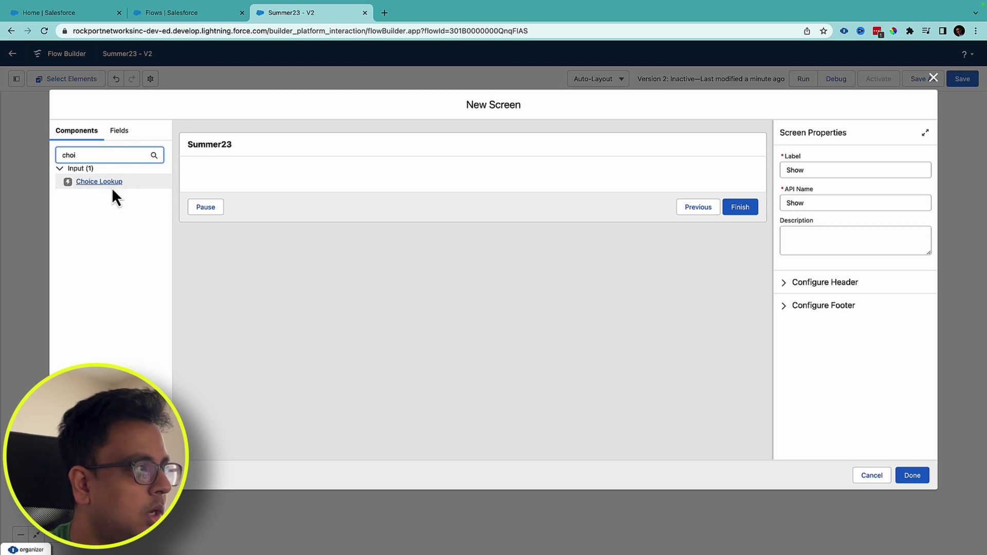
{"action": "left_click_drag", "start_coordinate": [113, 188], "coordinate": [366, 180]}
{"action": "left_click", "coordinate": [820, 166]}
{"action": "type", "text": "Show All Con"}
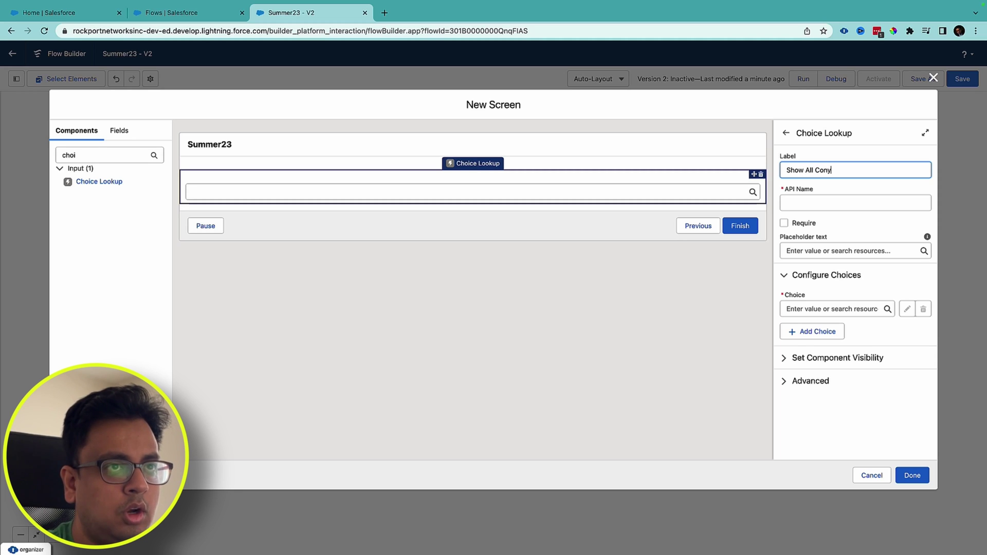
{"action": "type", "text": "tacts"}
{"action": "key", "text": "Tab"}
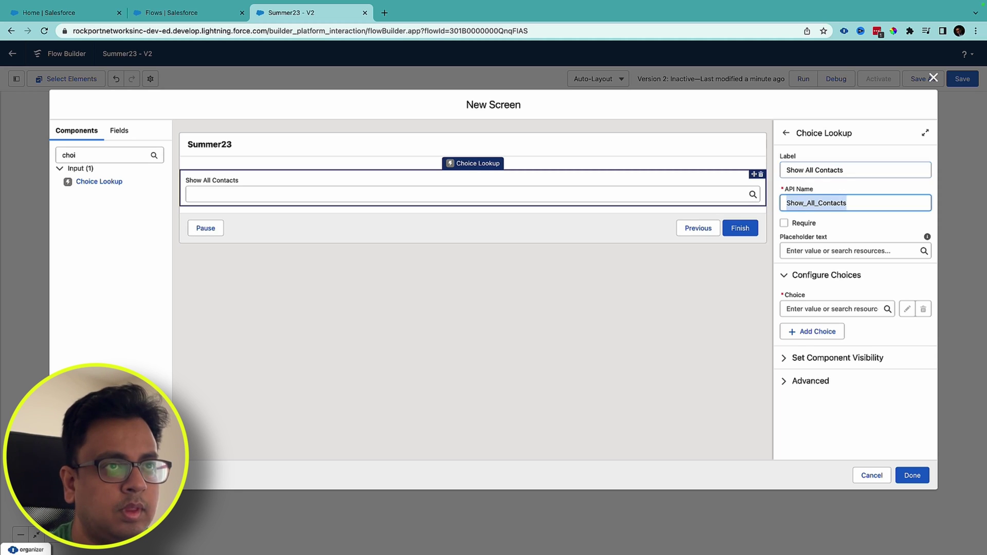
{"action": "left_click", "coordinate": [848, 310]}
{"action": "left_click", "coordinate": [849, 330]}
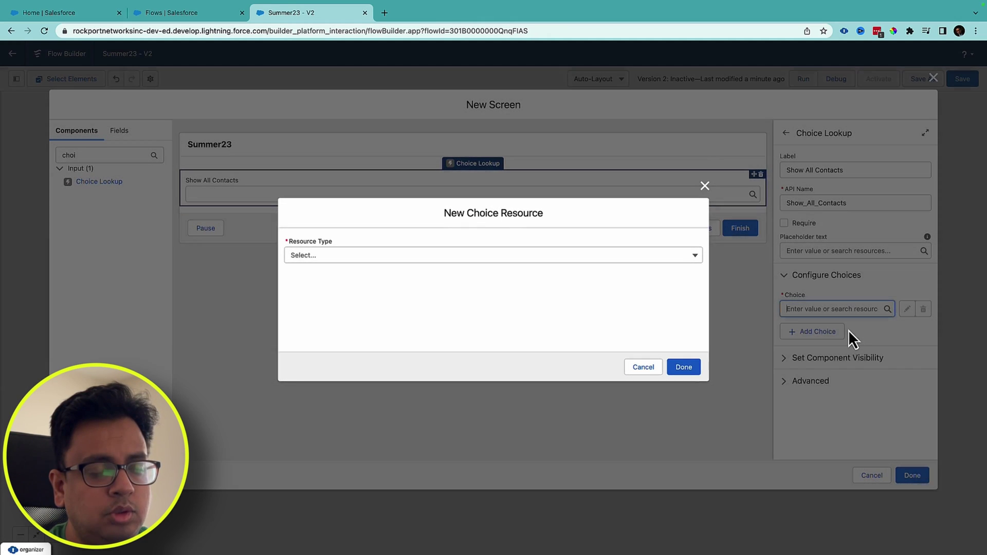
Step: Create a Record Choice Set AllContacts on Contact with no filter conditions
{"action": "left_click", "coordinate": [434, 256]}
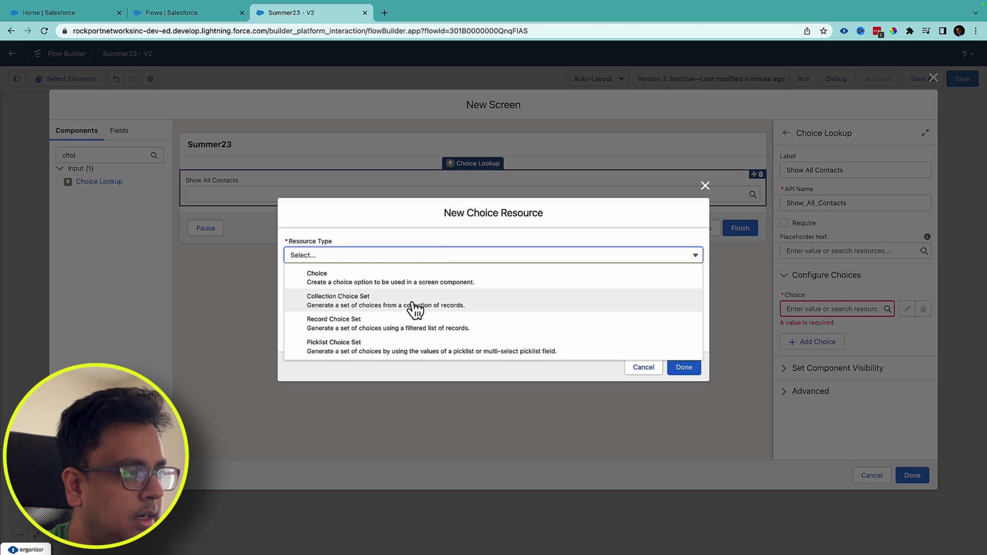
{"action": "left_click", "coordinate": [406, 321]}
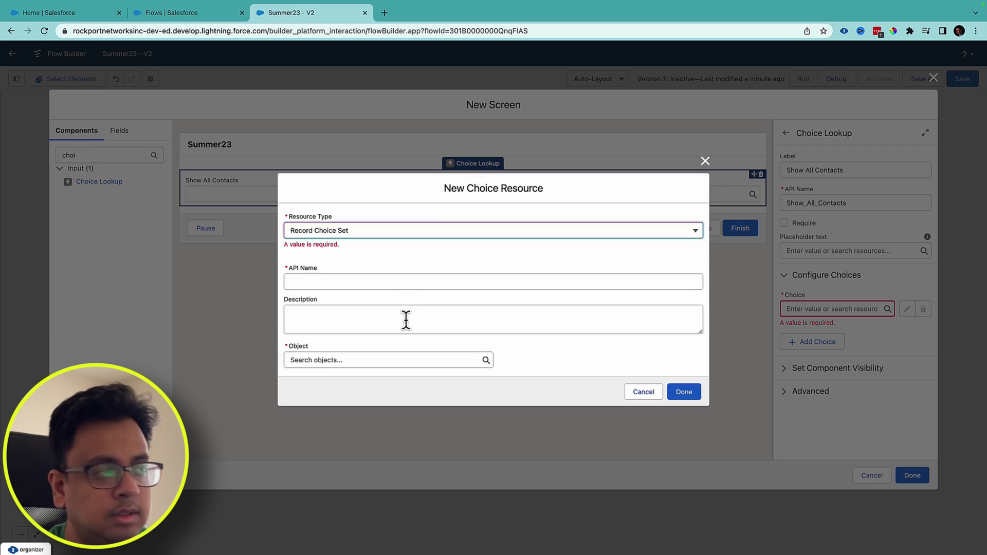
{"action": "left_click", "coordinate": [376, 277]}
{"action": "type", "text": "A"}
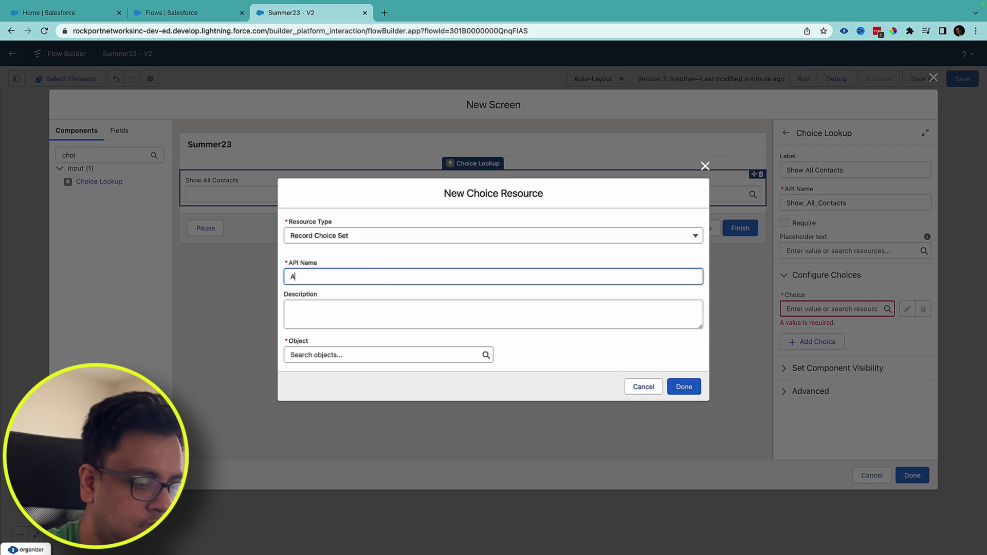
{"action": "type", "text": "llContcacts"}
{"action": "key", "text": "Tab"}
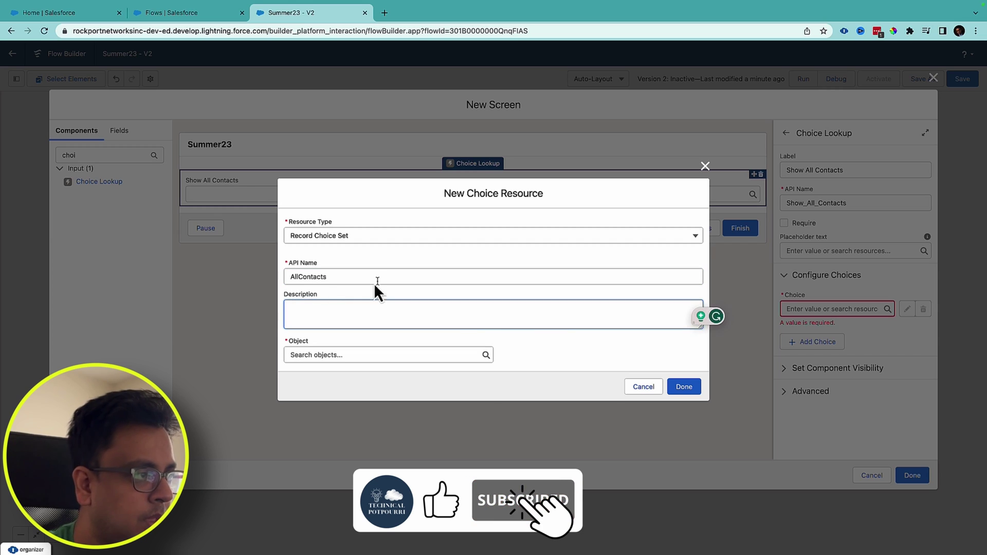
{"action": "left_click", "coordinate": [337, 355]}
{"action": "type", "text": "Conta"}
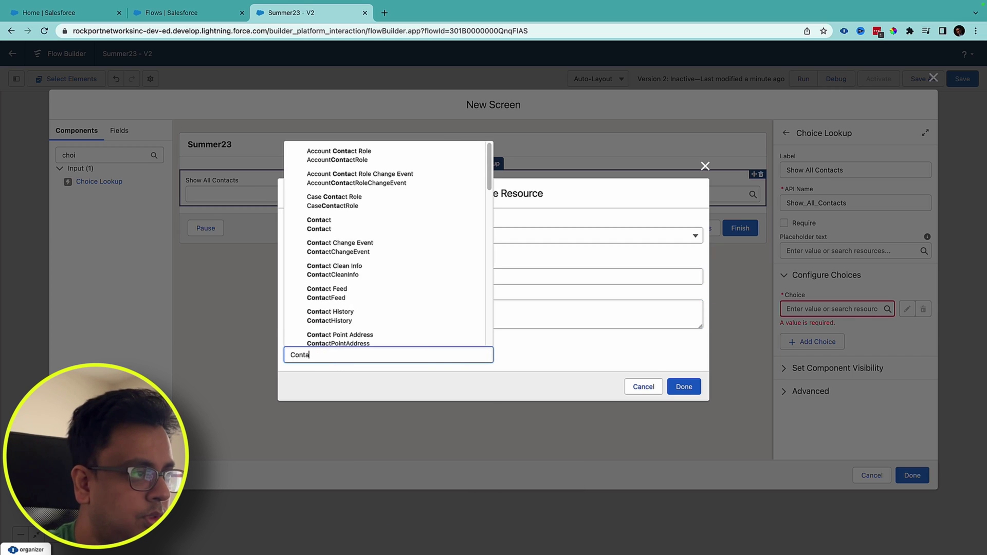
{"action": "left_click", "coordinate": [336, 232]}
{"action": "scroll", "coordinate": [343, 257], "scroll_direction": "down", "scroll_amount": 4}
{"action": "scroll", "coordinate": [334, 216], "scroll_direction": "up", "scroll_amount": 4}
{"action": "left_click", "coordinate": [348, 303]}
{"action": "left_click", "coordinate": [349, 322]}
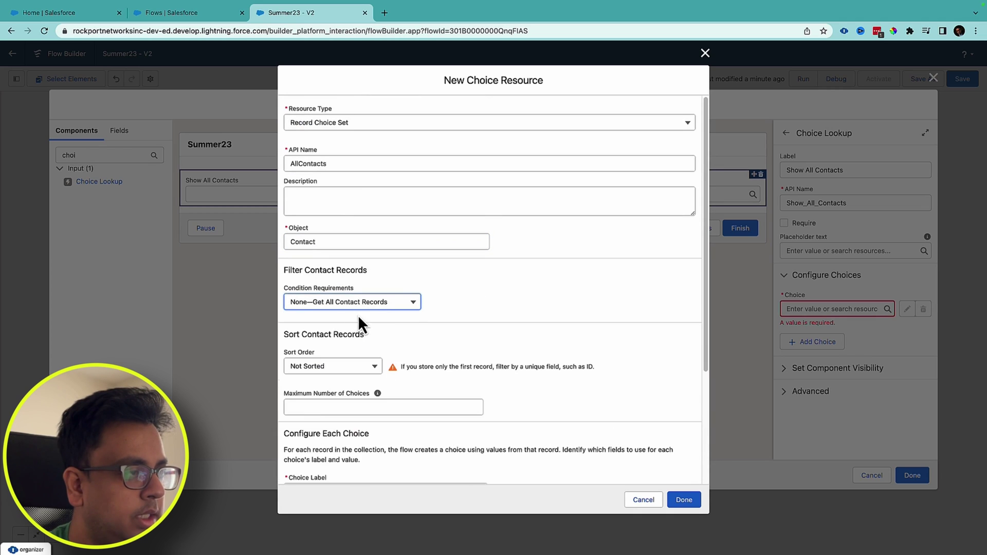
{"action": "scroll", "coordinate": [415, 315], "scroll_direction": "down", "scroll_amount": 3}
Step: Use Name as choice label and value, then finish the resource and Show screen
{"action": "left_click", "coordinate": [319, 336]}
{"action": "type", "text": "Name"}
{"action": "left_click", "coordinate": [324, 430]}
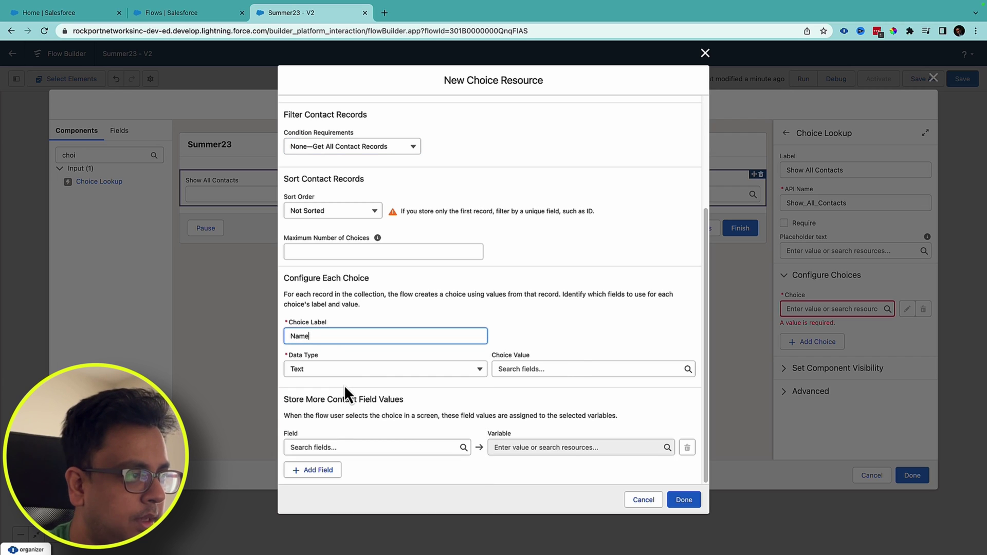
{"action": "left_click", "coordinate": [585, 369]}
{"action": "type", "text": "Name"}
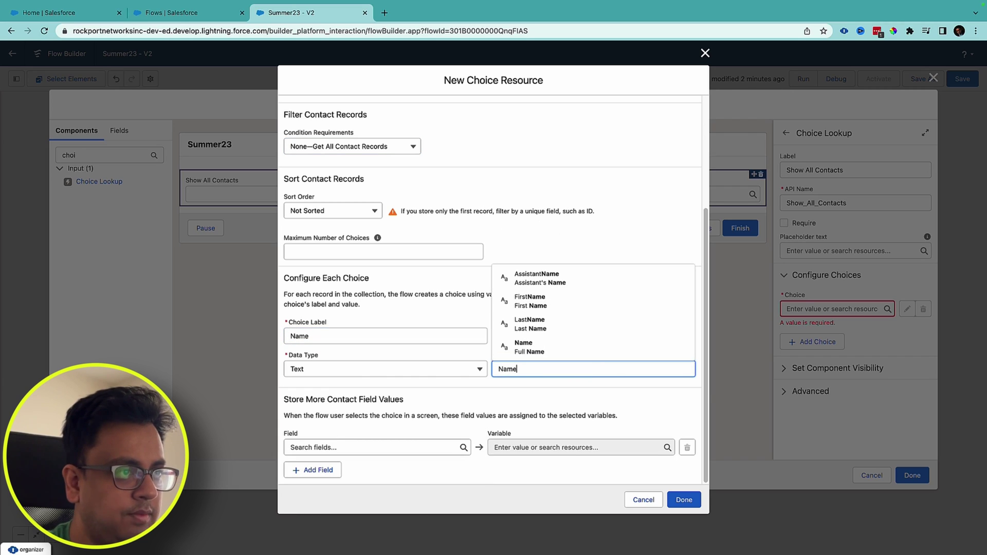
{"action": "left_click", "coordinate": [585, 349]}
{"action": "scroll", "coordinate": [545, 239], "scroll_direction": "up", "scroll_amount": 5}
{"action": "scroll", "coordinate": [558, 248], "scroll_direction": "down", "scroll_amount": 5}
{"action": "left_click", "coordinate": [684, 500]}
{"action": "left_click", "coordinate": [915, 477]}
Step: Save the flow as a new version and run version 3 in debug
{"action": "left_click", "coordinate": [926, 78]}
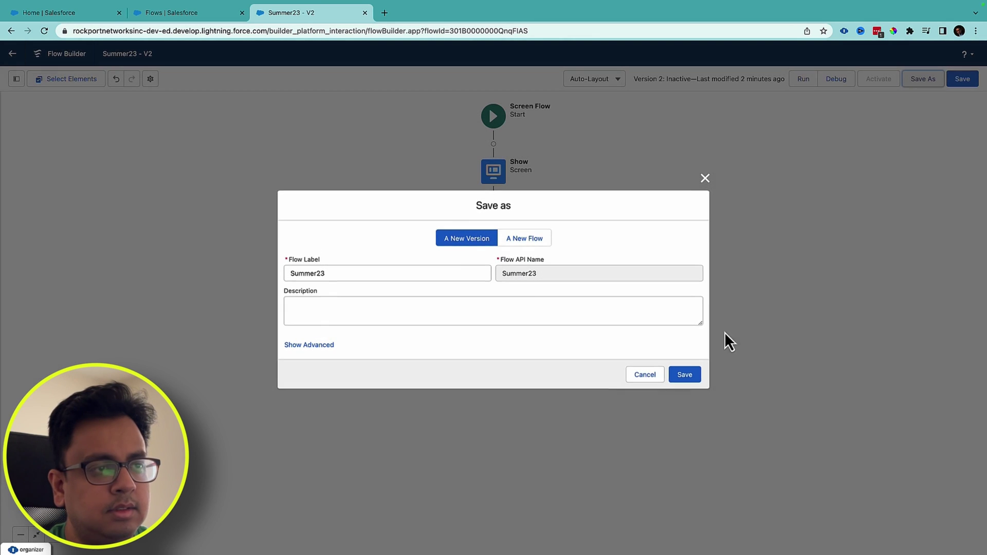
{"action": "left_click", "coordinate": [680, 375]}
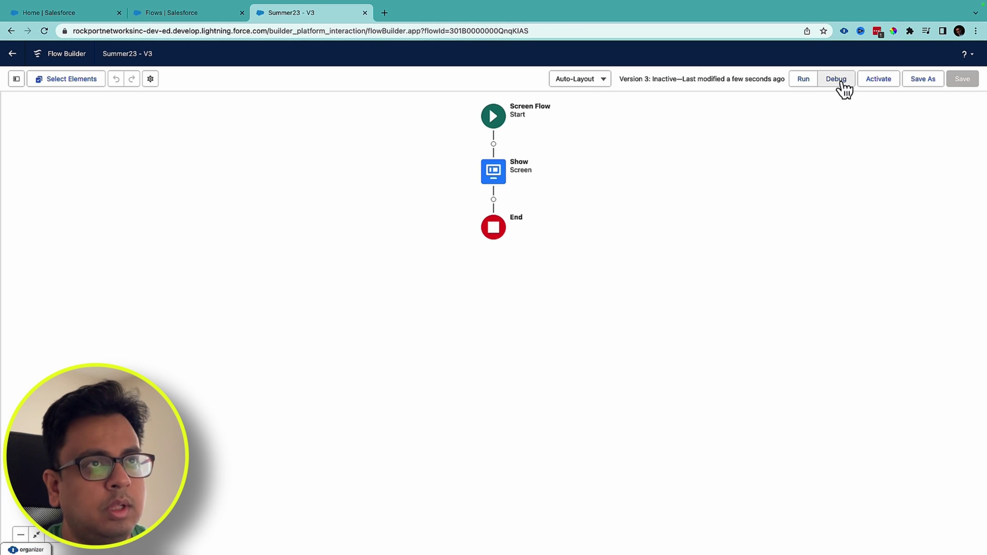
{"action": "left_click", "coordinate": [844, 84]}
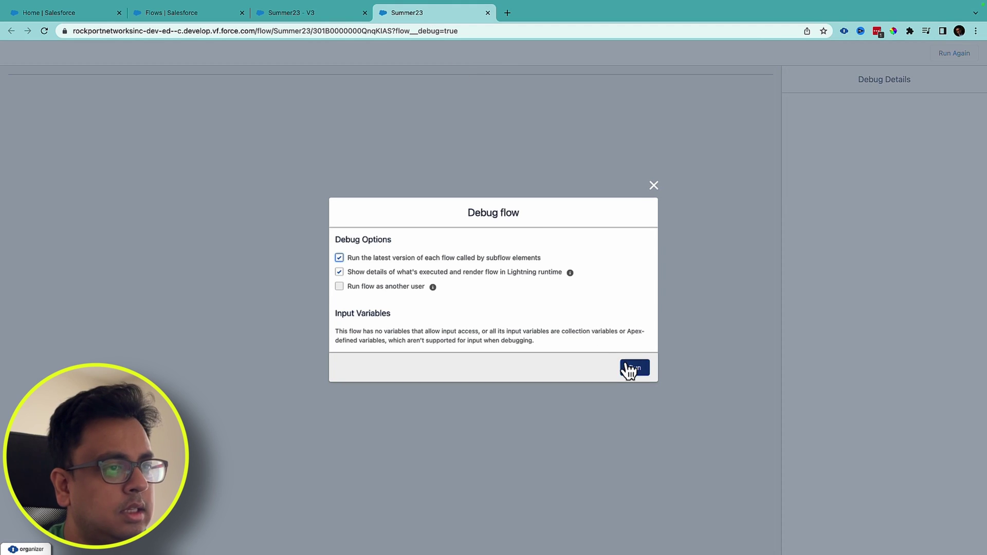
{"action": "left_click", "coordinate": [629, 368]}
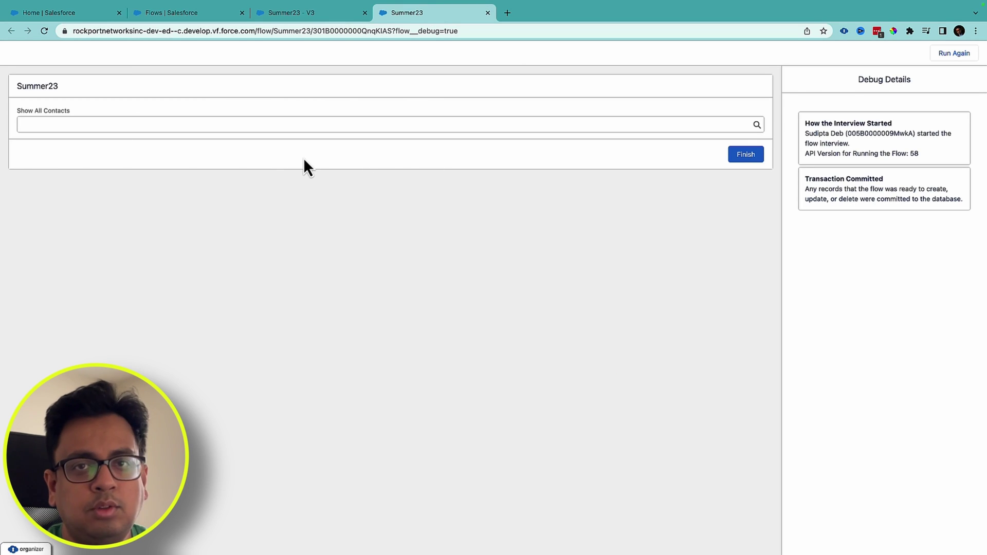
Step: Filter the Show All Contacts lookup by Andy, Pat, then John
{"action": "left_click", "coordinate": [295, 122]}
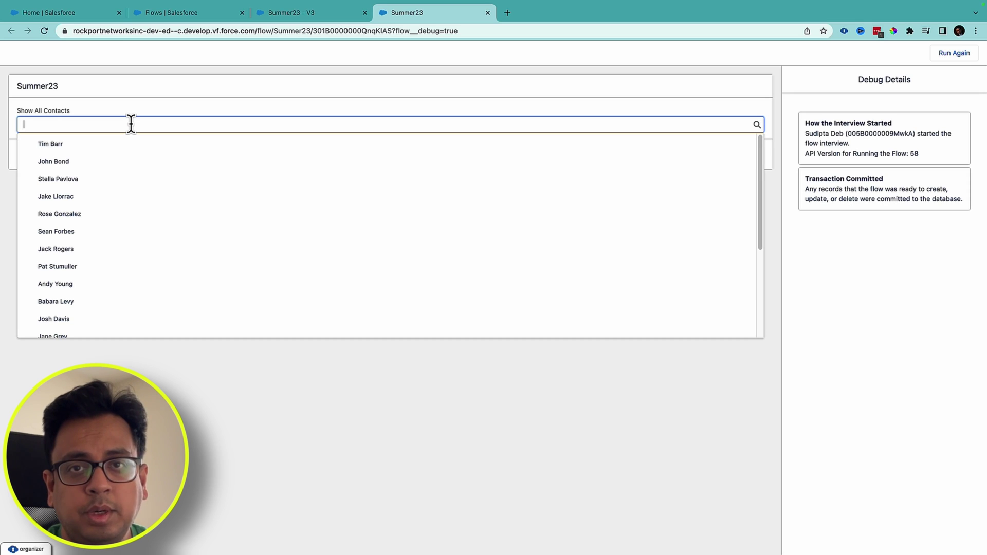
{"action": "type", "text": "Andy"}
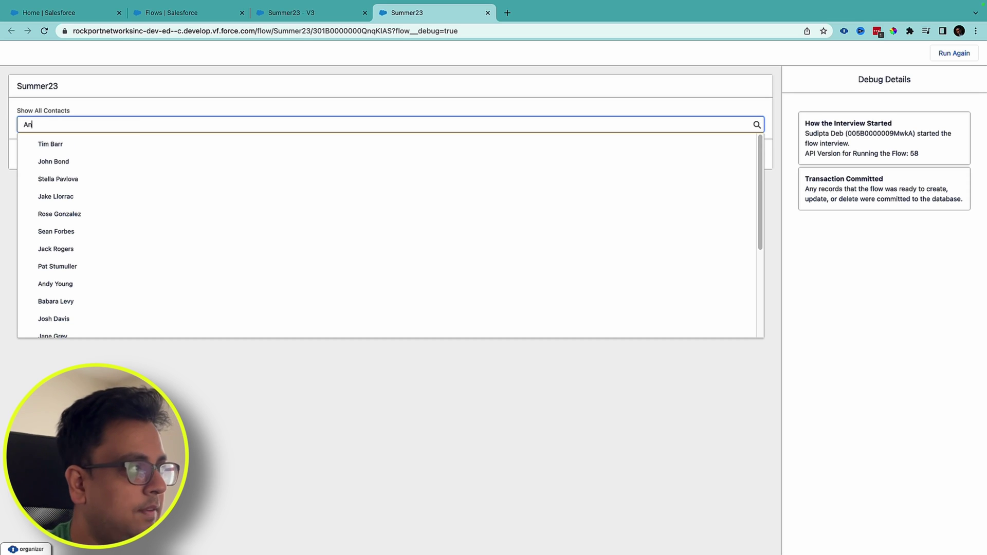
{"action": "key", "text": "BackSpace"}
{"action": "key", "text": "BackSpace"}
{"action": "key", "text": "BackSpace"}
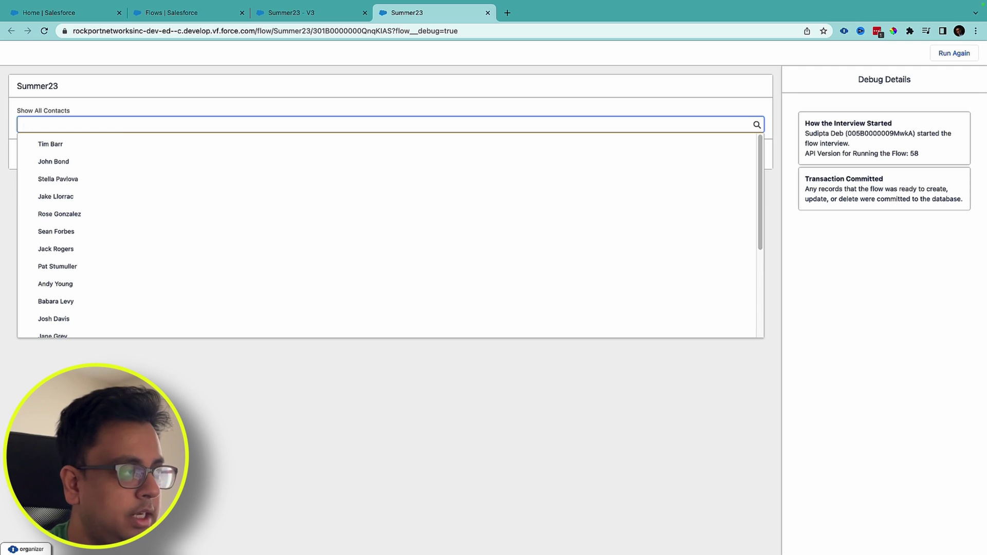
{"action": "type", "text": "Pat"}
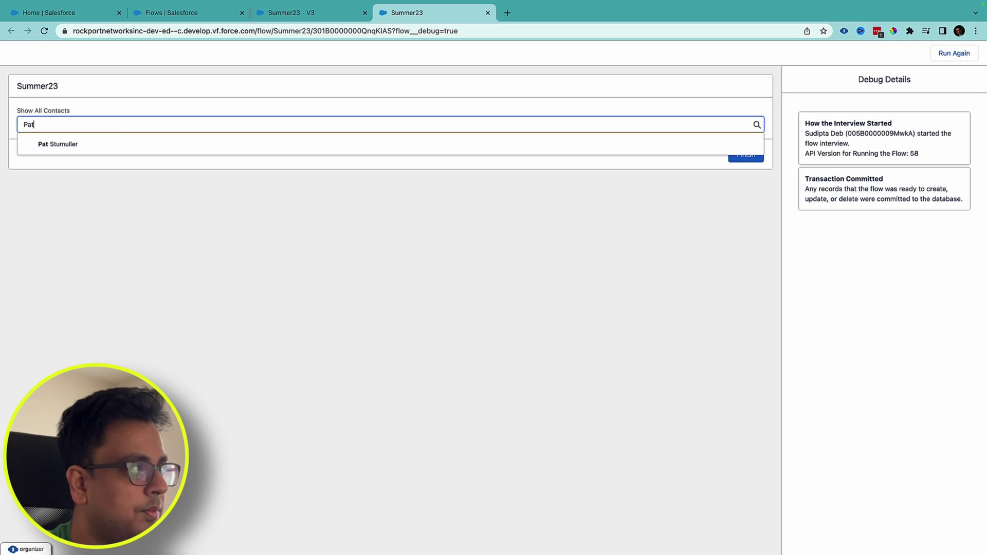
{"action": "key", "text": "BackSpace"}
{"action": "key", "text": "BackSpace"}
{"action": "key", "text": "BackSpace"}
{"action": "type", "text": "John"}
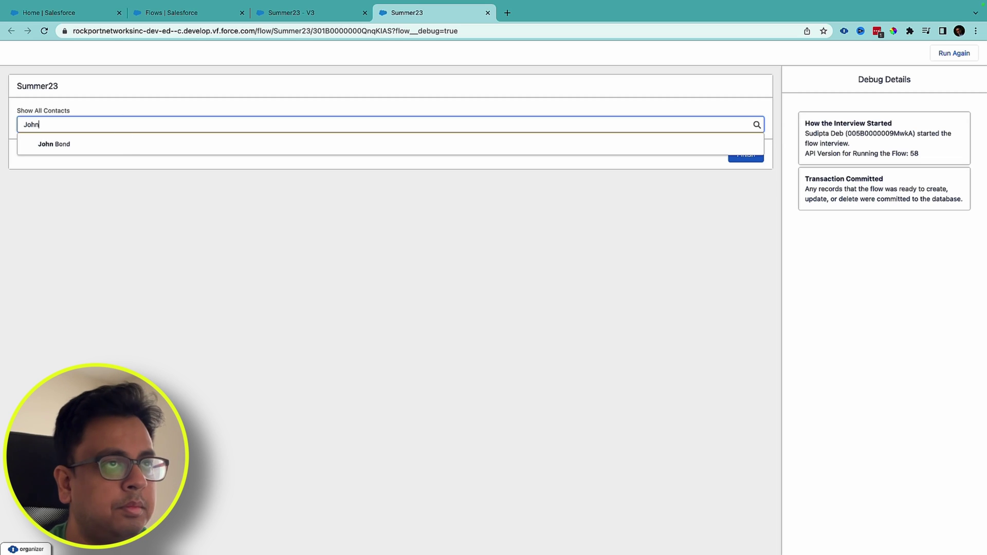
{"action": "left_click", "coordinate": [410, 164]}
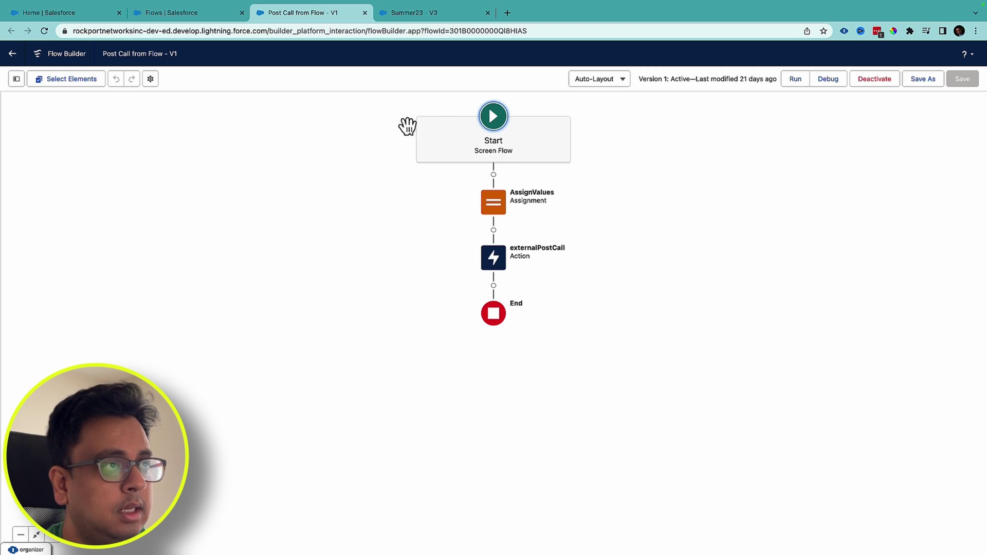
Step: Debug-run the Post Call from Flow flow with default options and highlight the callout's request body
{"action": "left_click", "coordinate": [842, 81]}
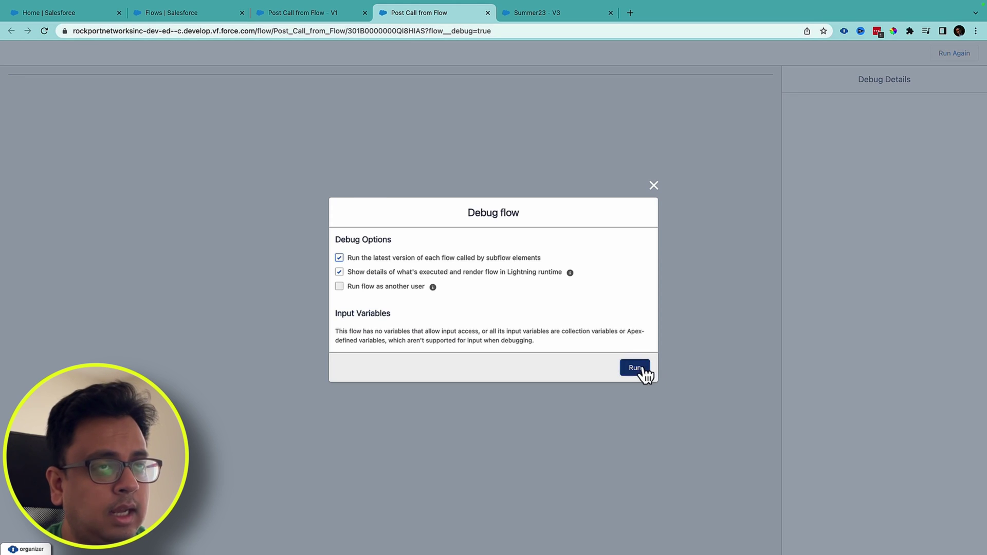
{"action": "left_click", "coordinate": [639, 369]}
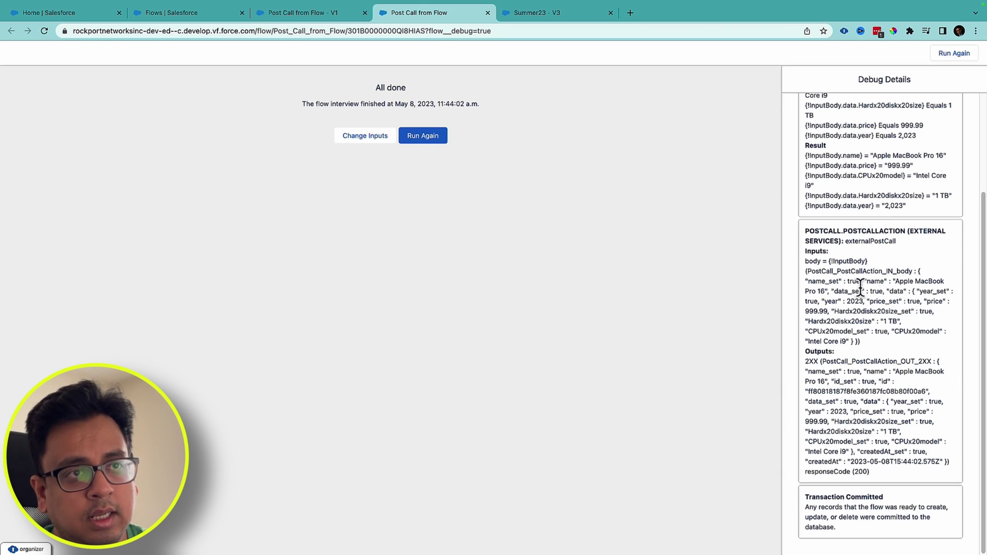
{"action": "left_click_drag", "start_coordinate": [806, 261], "coordinate": [869, 468]}
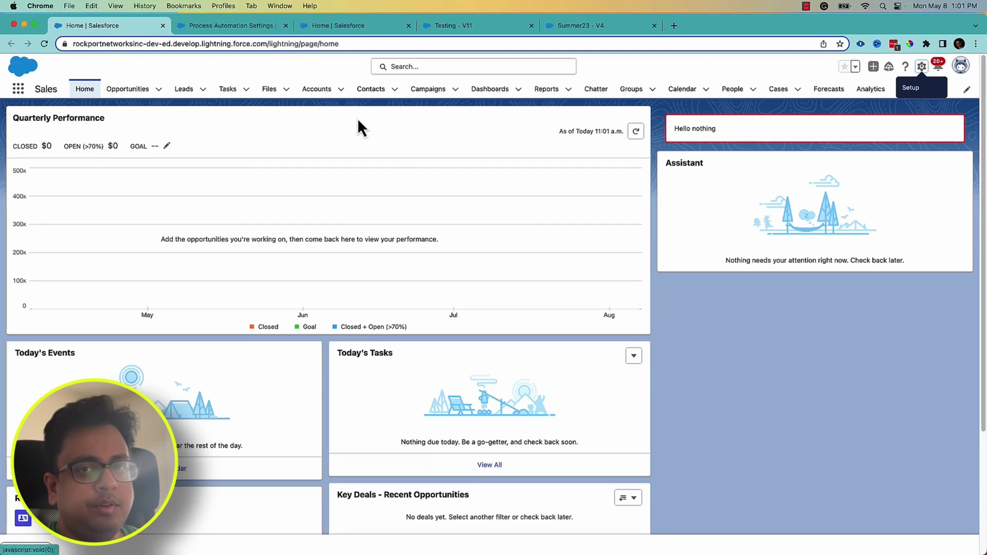
Step: Check the Process Automation Settings page, then go back to the Testing - V11 flow canvas
{"action": "left_click", "coordinate": [234, 30]}
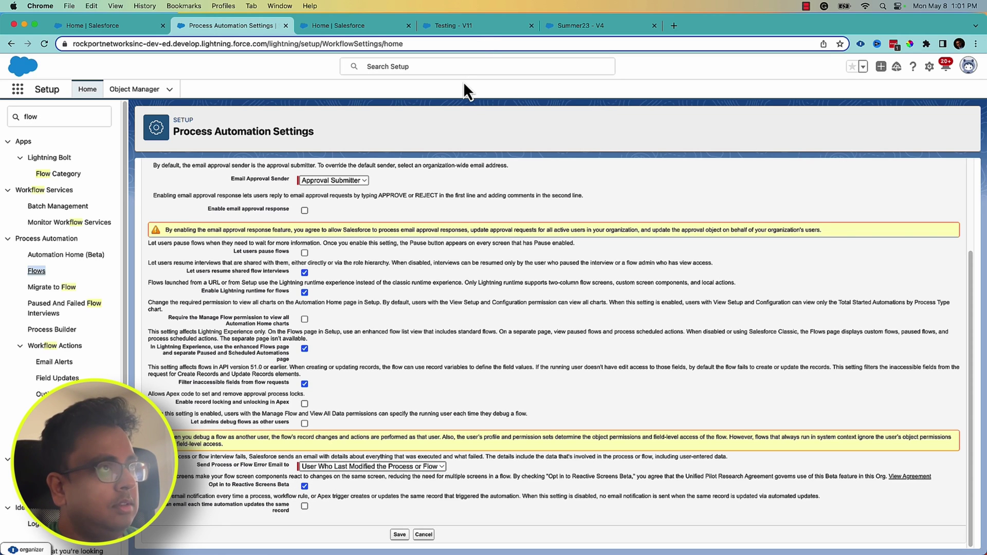
{"action": "left_click", "coordinate": [486, 29]}
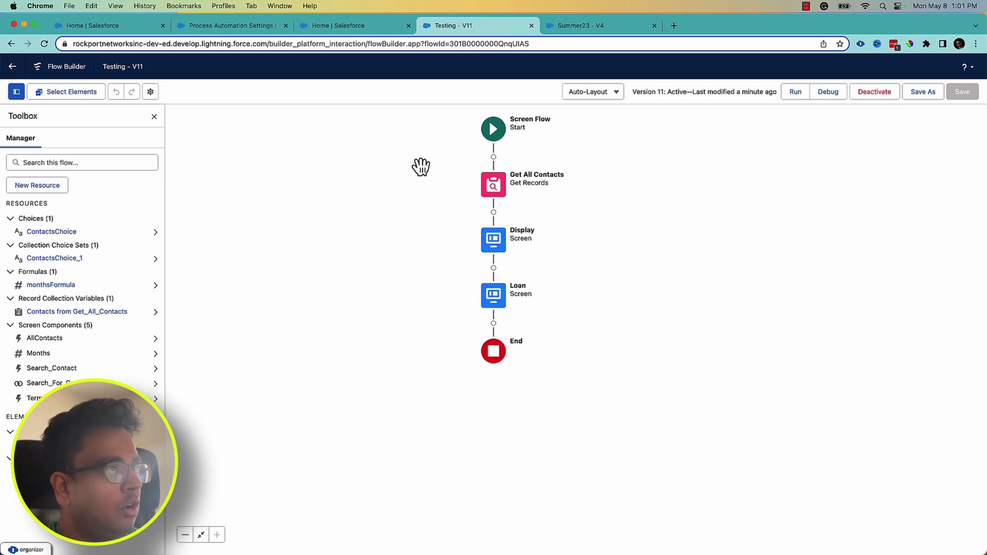
{"action": "double_click", "coordinate": [506, 305]}
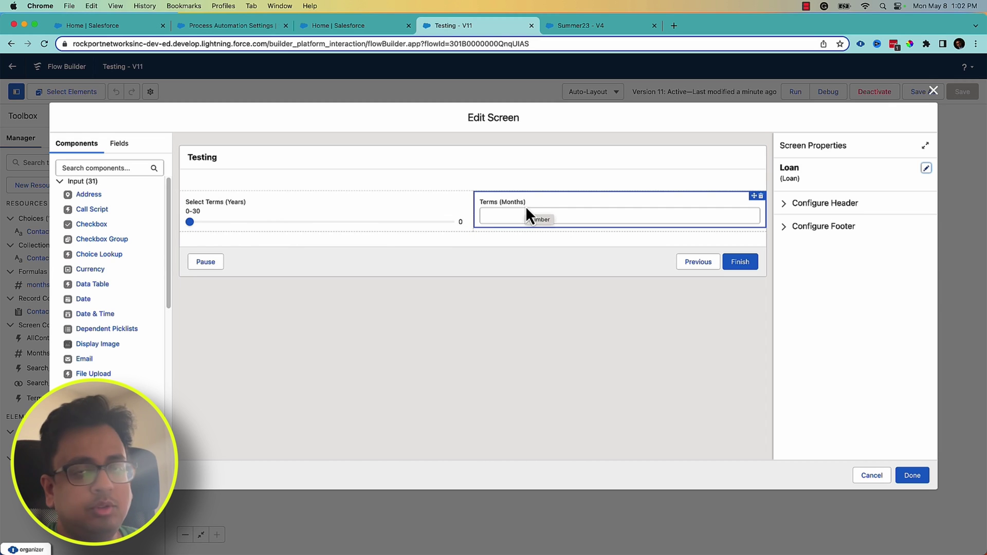
{"action": "left_click", "coordinate": [304, 218]}
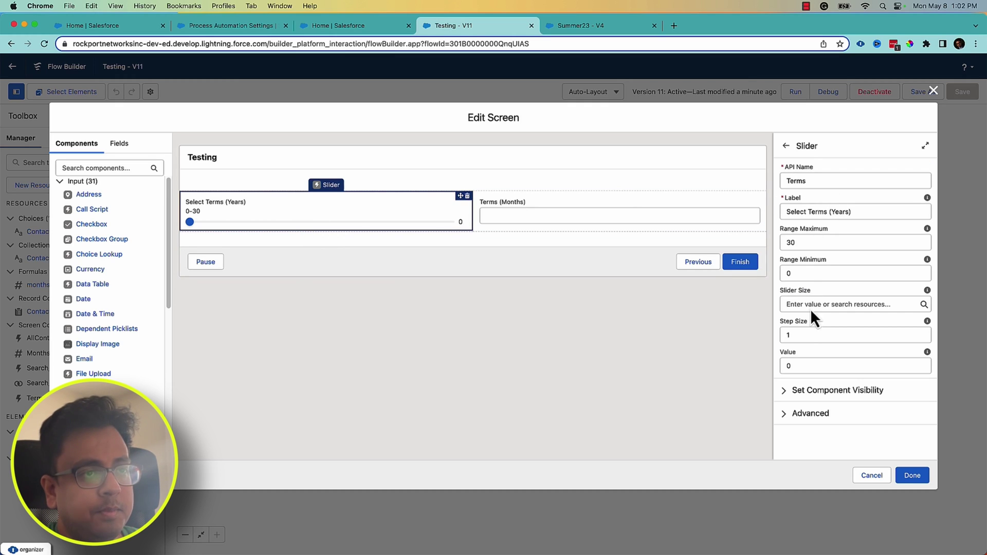
{"action": "left_click", "coordinate": [789, 335]}
{"action": "type", "text": "1"}
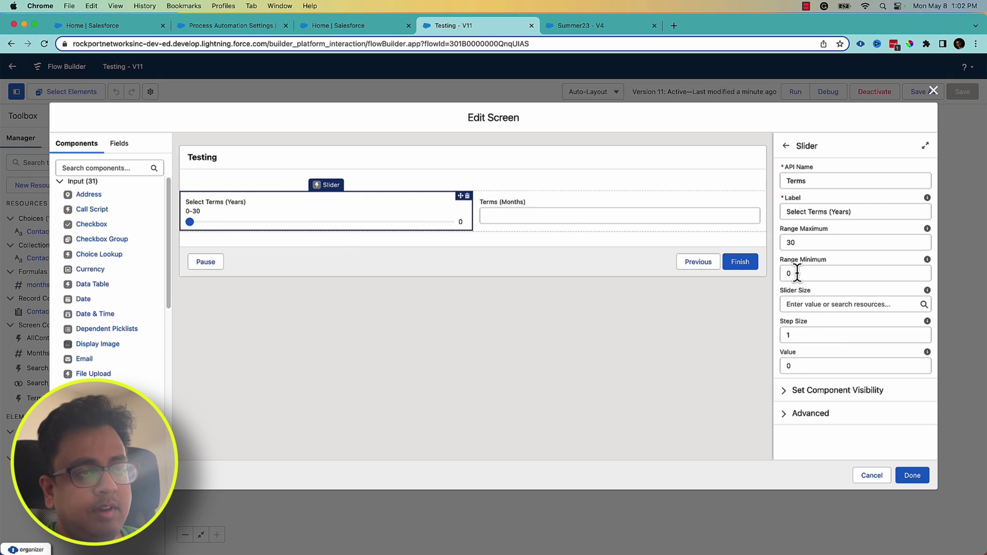
{"action": "left_click", "coordinate": [502, 291]}
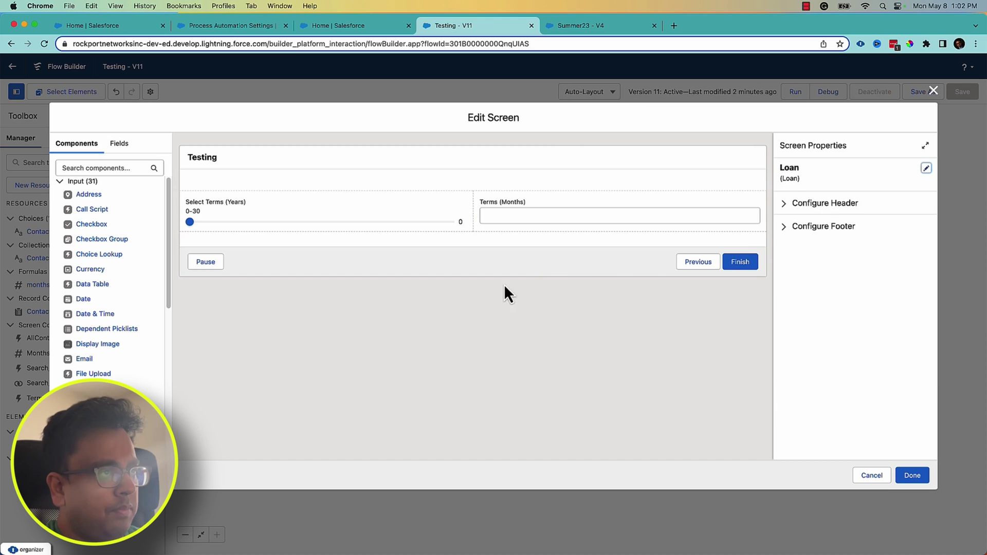
{"action": "left_click", "coordinate": [517, 209]}
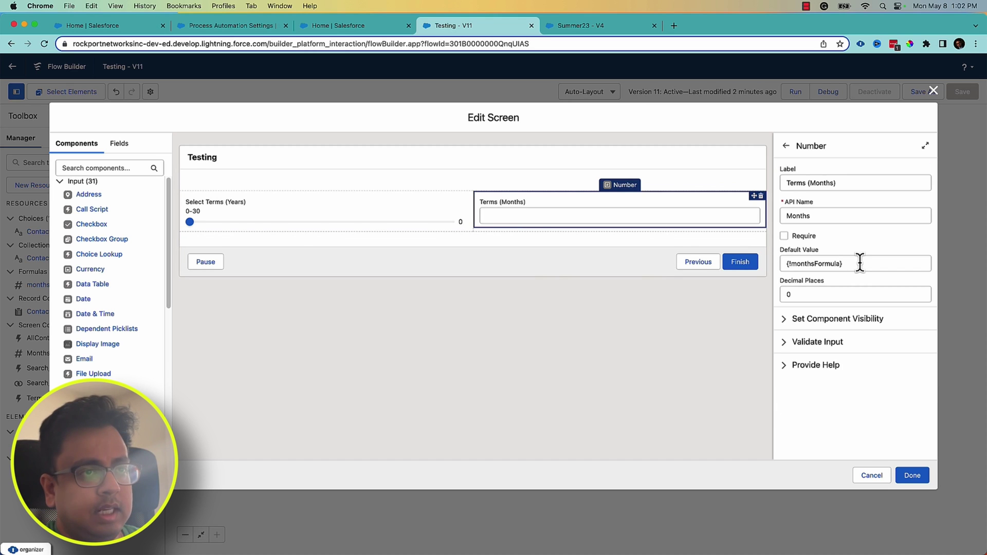
{"action": "left_click", "coordinate": [877, 478]}
{"action": "left_click", "coordinate": [54, 286]}
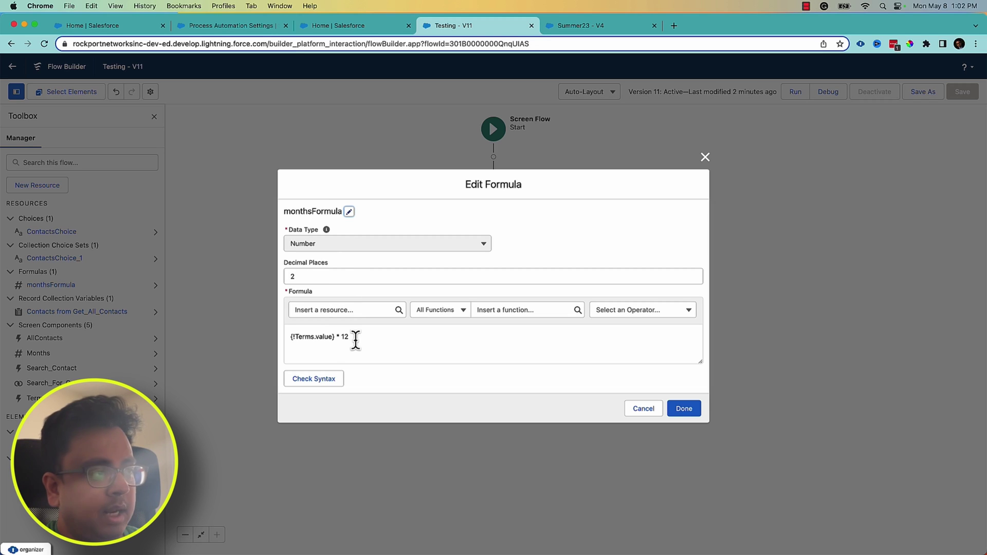
{"action": "key", "text": "Escape"}
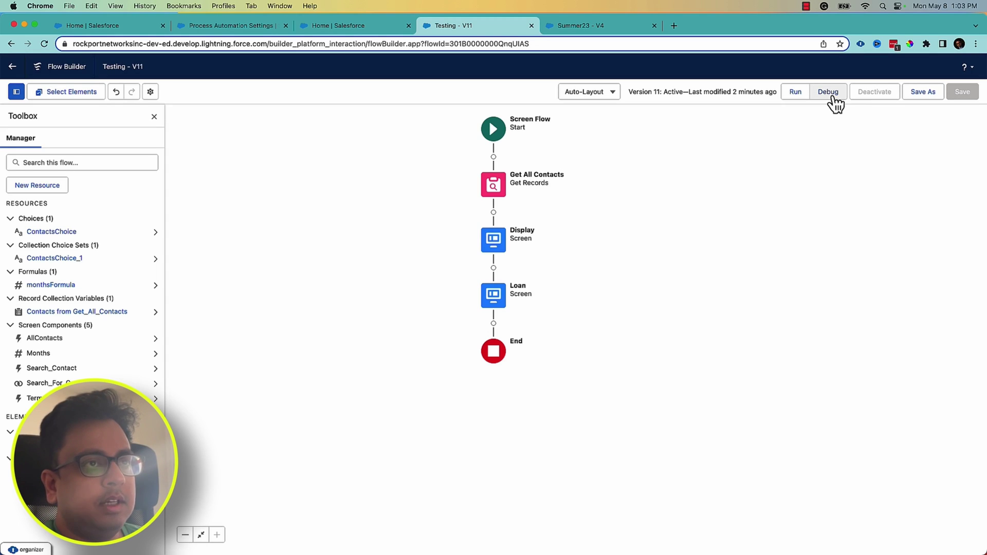
Step: Debug the Testing flow past the contacts screen and slide Select Terms (Years) to 2
{"action": "left_click", "coordinate": [832, 94]}
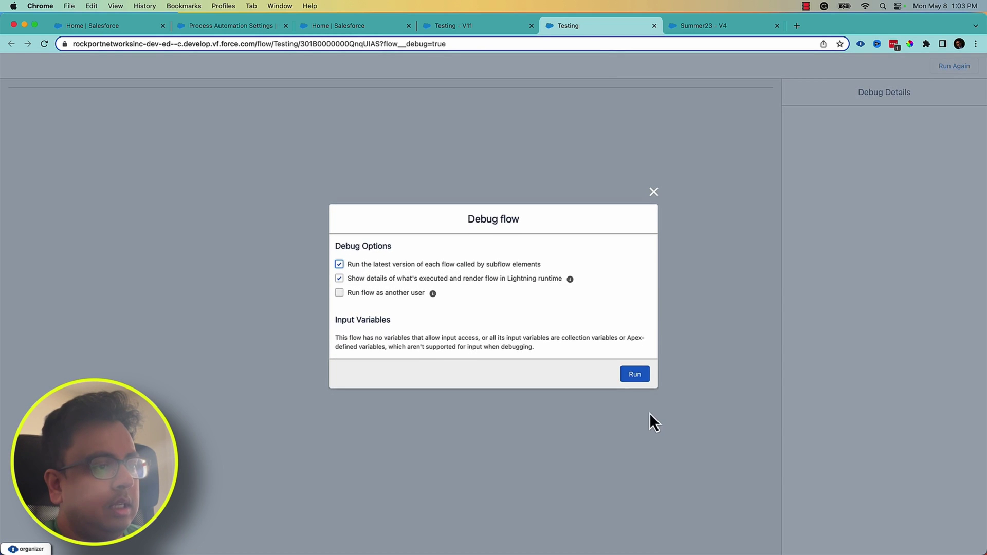
{"action": "left_click", "coordinate": [634, 375]}
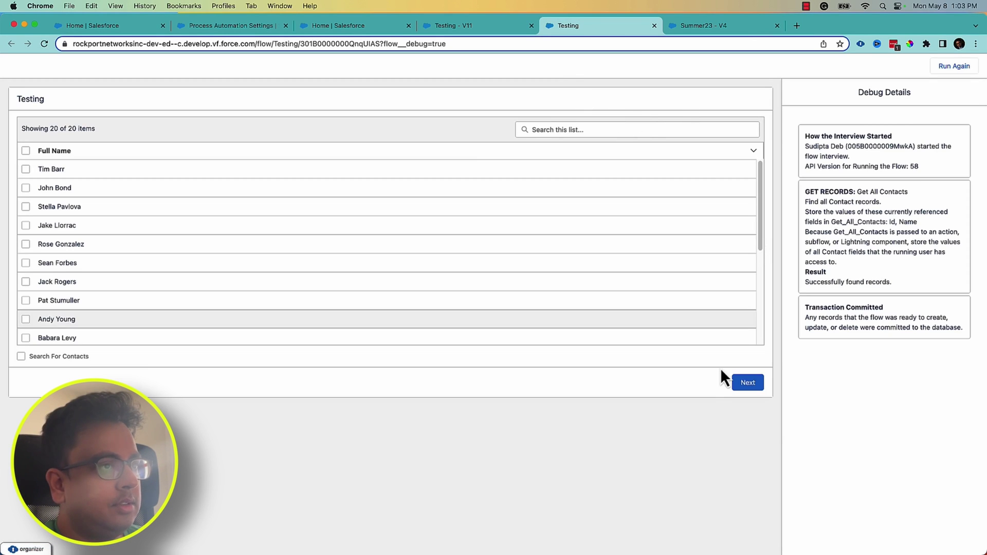
{"action": "left_click", "coordinate": [763, 387]}
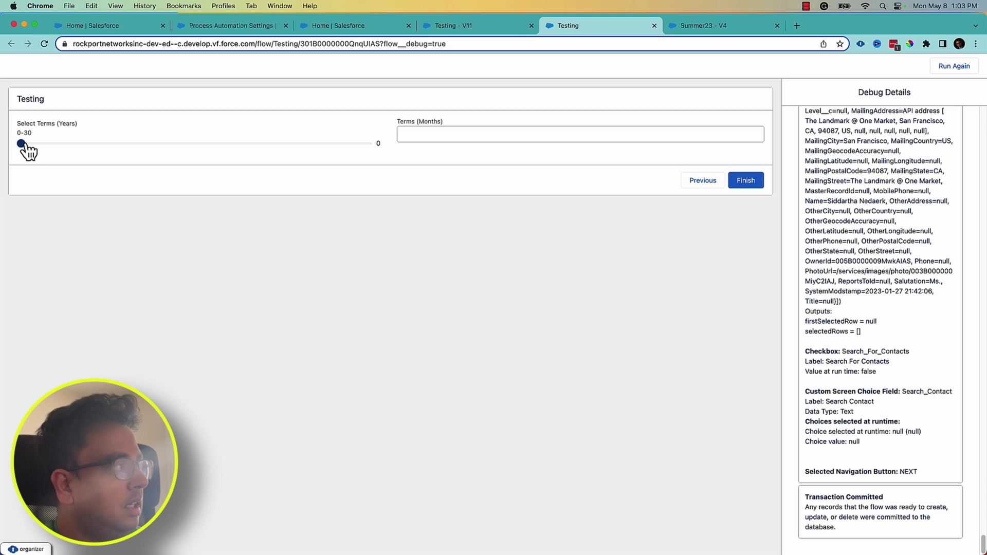
{"action": "left_click_drag", "start_coordinate": [23, 147], "coordinate": [79, 150]}
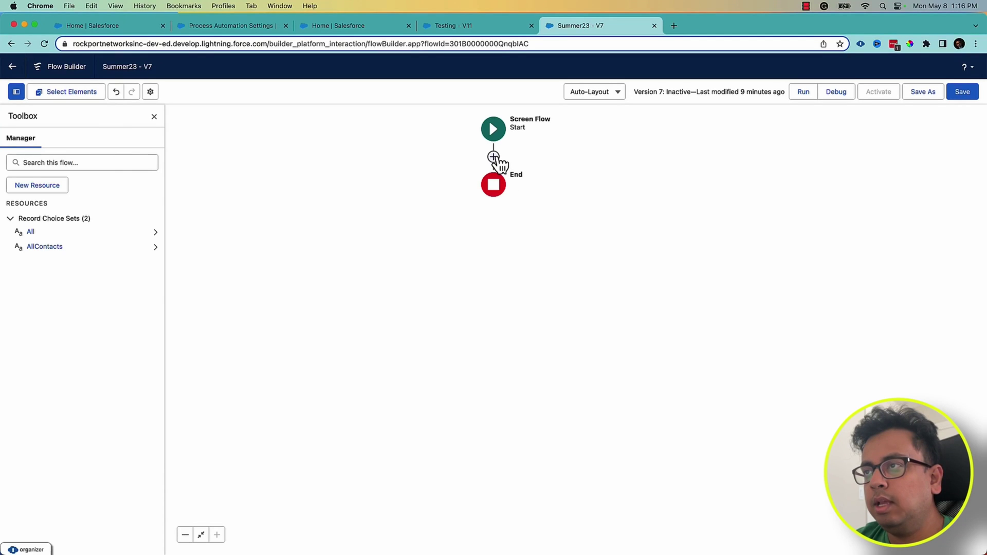
Step: Insert a Send Email action between Start and End, found by searching 'Send'
{"action": "left_click", "coordinate": [493, 157]}
{"action": "left_click", "coordinate": [461, 255]}
{"action": "left_click", "coordinate": [553, 192]}
{"action": "type", "text": "Send"}
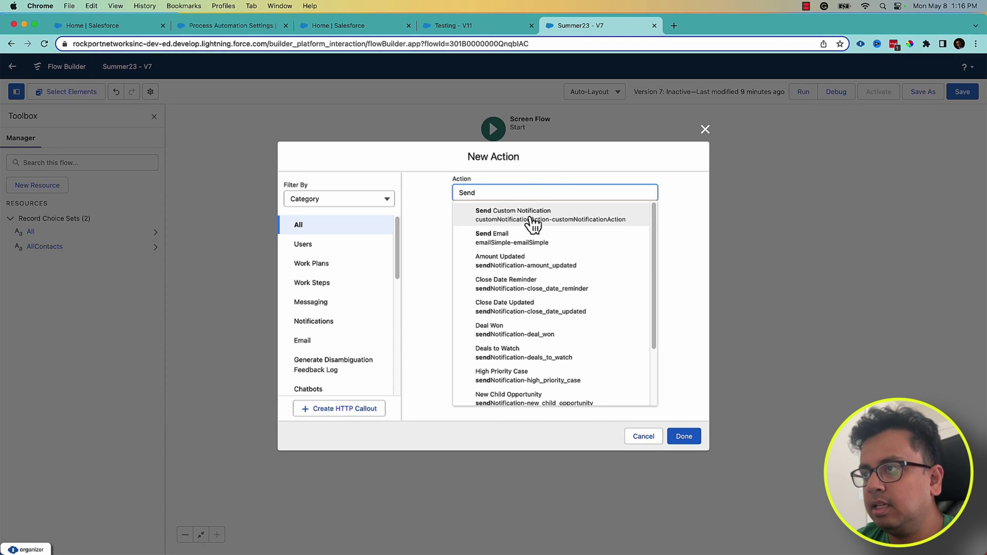
{"action": "left_click", "coordinate": [520, 234]}
{"action": "scroll", "coordinate": [570, 327], "scroll_direction": "down", "scroll_amount": 2}
{"action": "scroll", "coordinate": [570, 336], "scroll_direction": "down", "scroll_amount": 2}
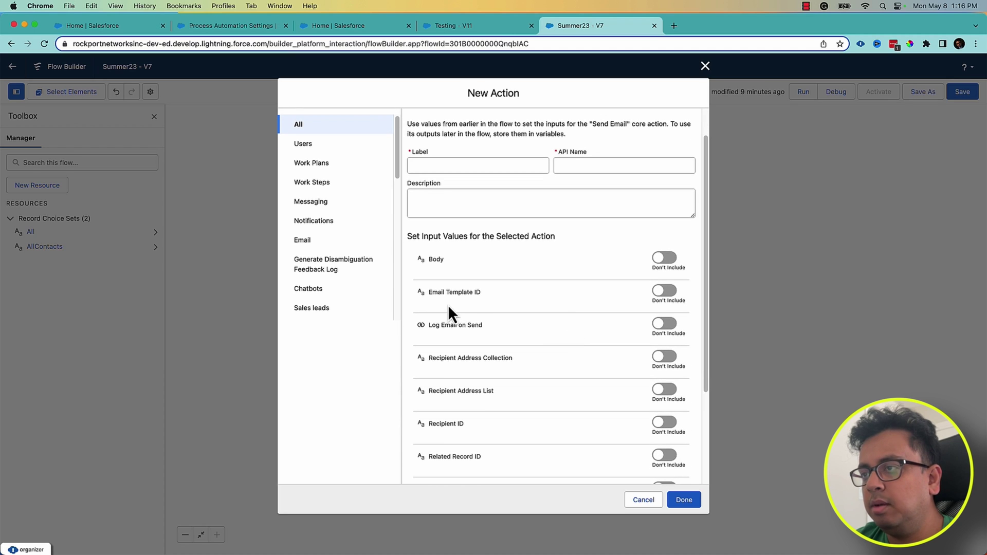
Step: Include the Email Template ID and Log Email on Send inputs, leaving both empty
{"action": "left_click", "coordinate": [670, 291]}
{"action": "left_click", "coordinate": [520, 303]}
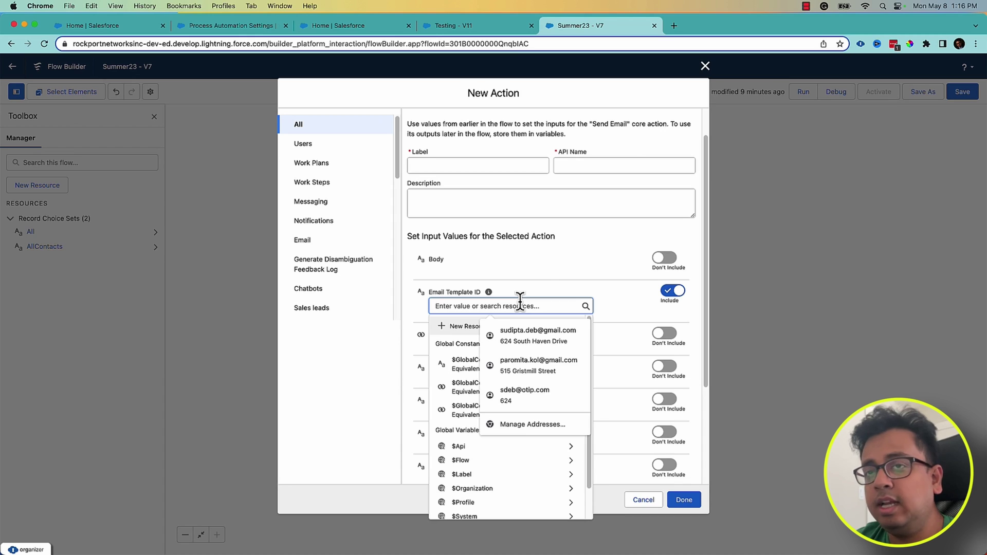
{"action": "left_click", "coordinate": [539, 270]}
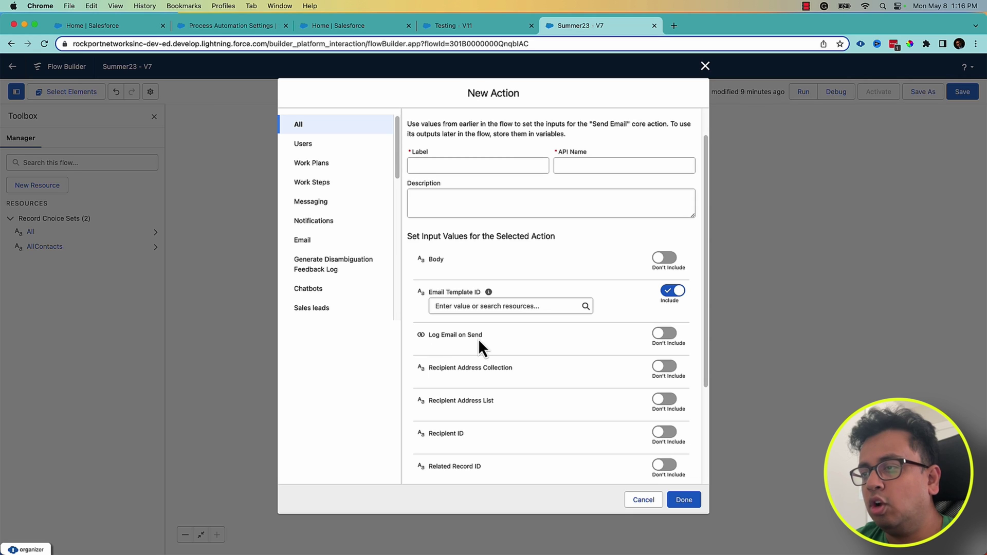
{"action": "left_click", "coordinate": [667, 336]}
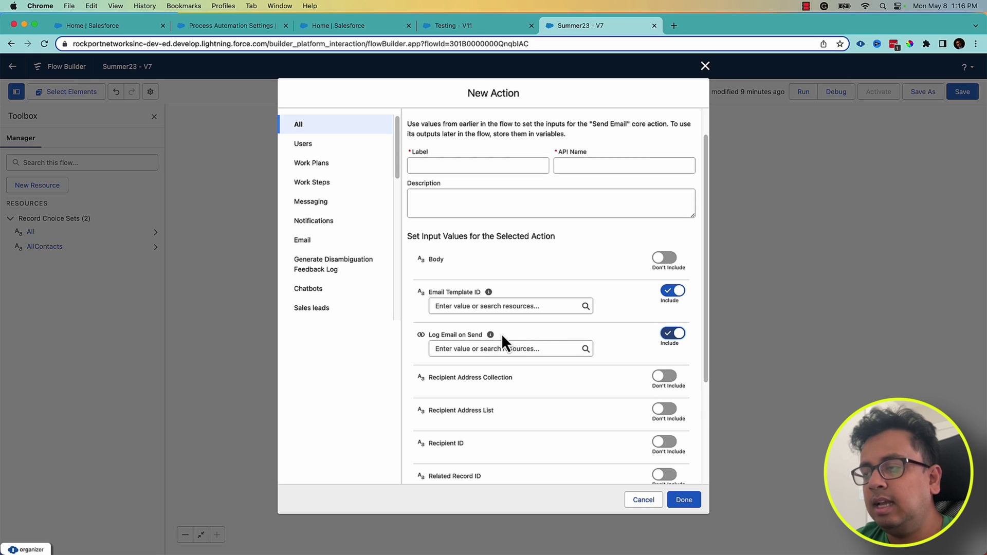
{"action": "mouse_move", "coordinate": [491, 335]}
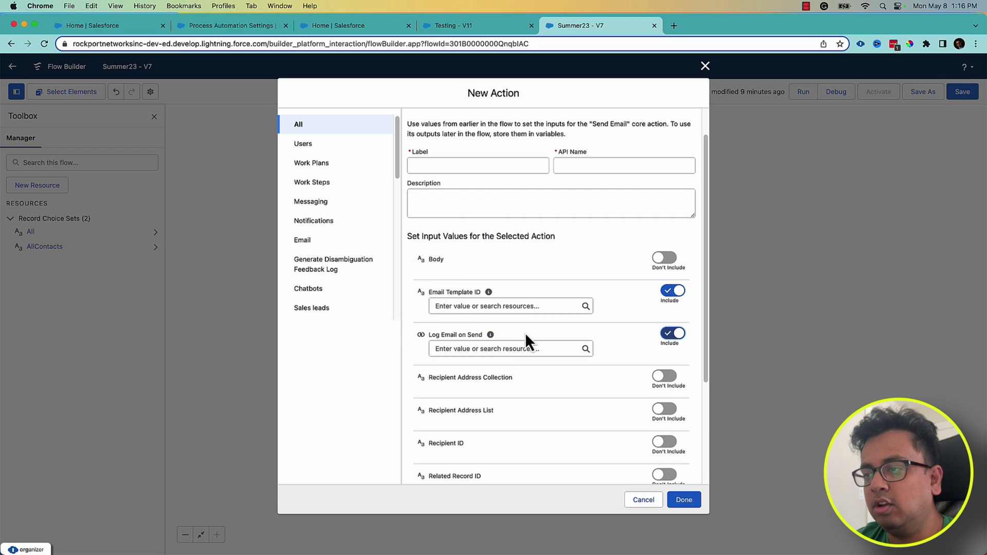
{"action": "scroll", "coordinate": [632, 362], "scroll_direction": "down", "scroll_amount": 1}
{"action": "scroll", "coordinate": [631, 362], "scroll_direction": "down", "scroll_amount": 3}
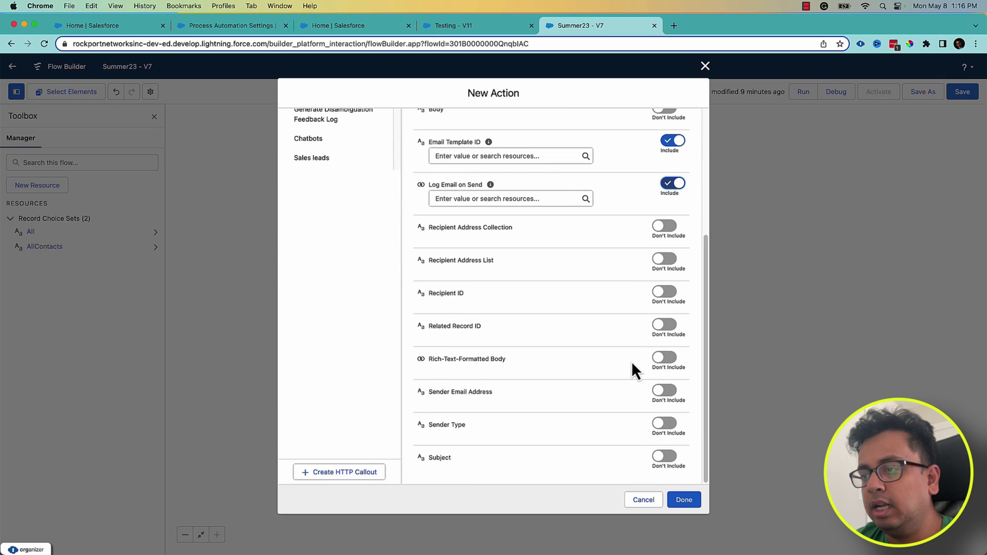
{"action": "scroll", "coordinate": [632, 361], "scroll_direction": "up", "scroll_amount": 5}
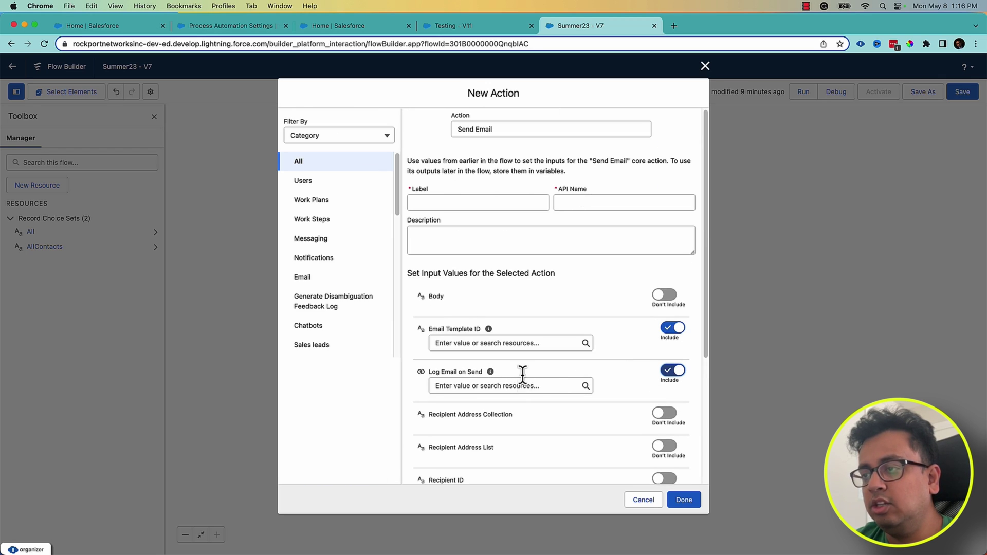